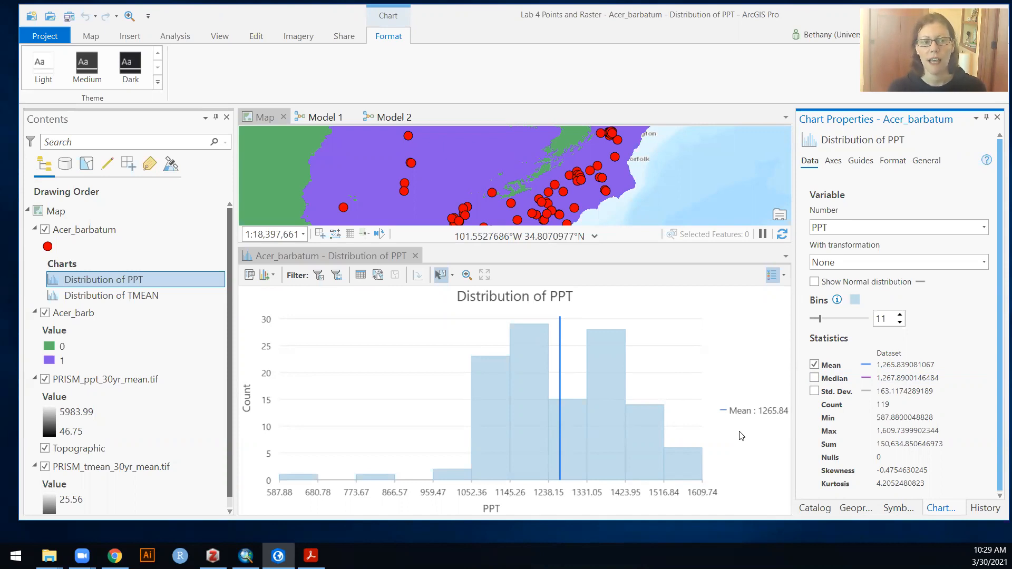
- Open the attribute table of the Acer_barbatum layer and examine its PPT, TMAX, TMEAN and TMIN fields
right_click(85, 231)
click(136, 184)
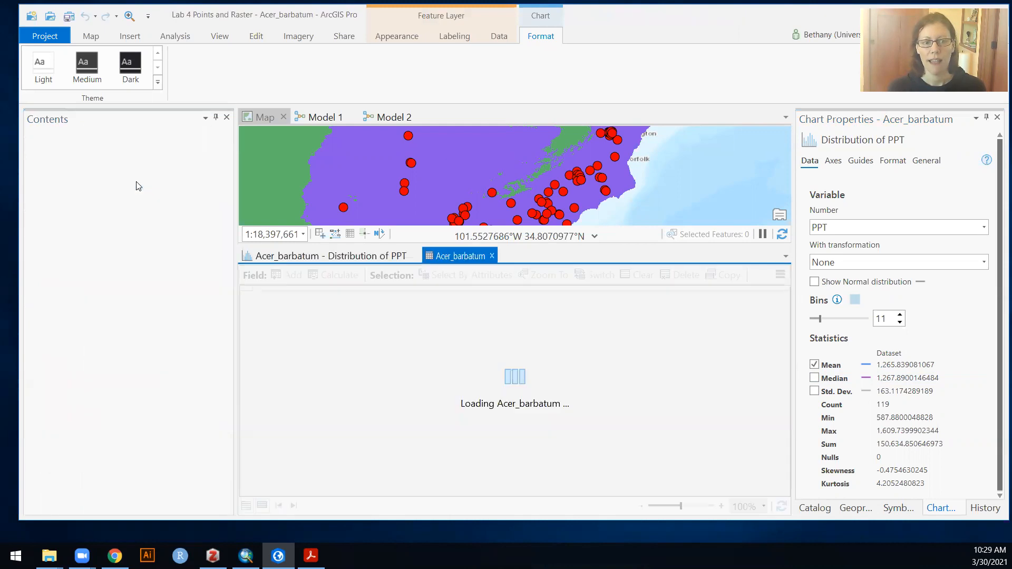
drag(319, 488, 775, 492)
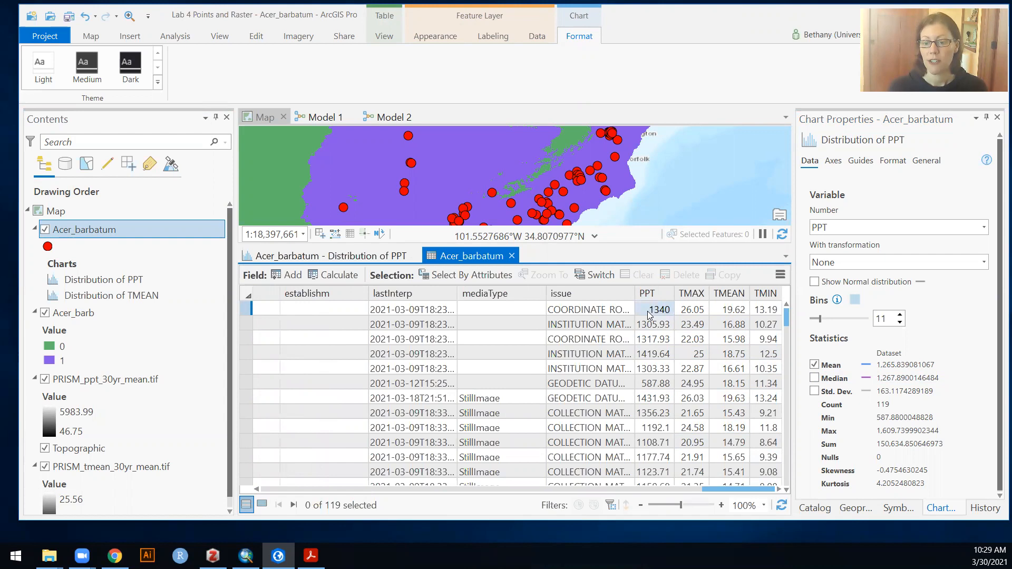
- Export the Acer_barbatum table with Table To Excel, saving it over A_barbatum.xls in the Lab 4 - point to raster folder
click(857, 509)
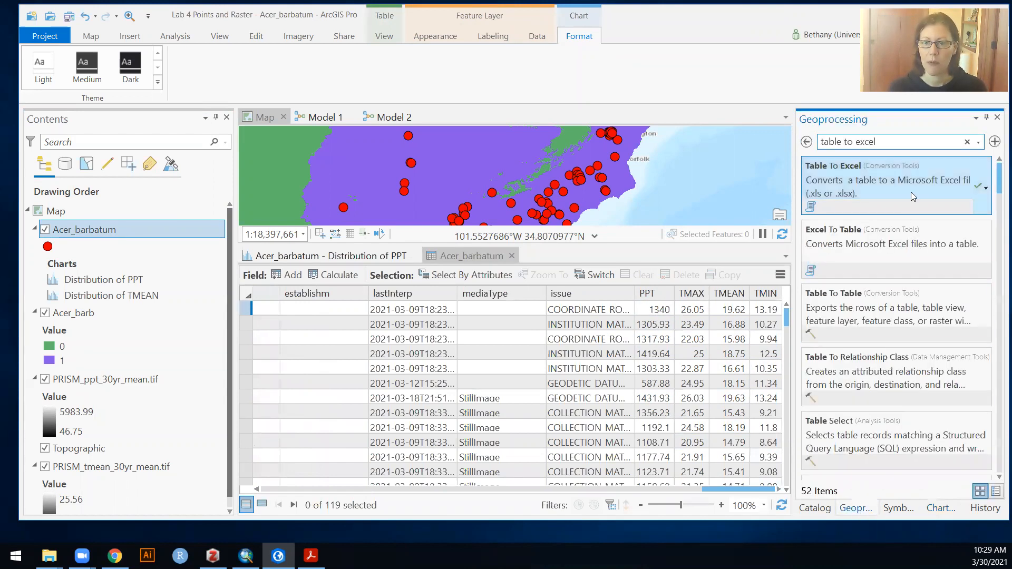
click(833, 187)
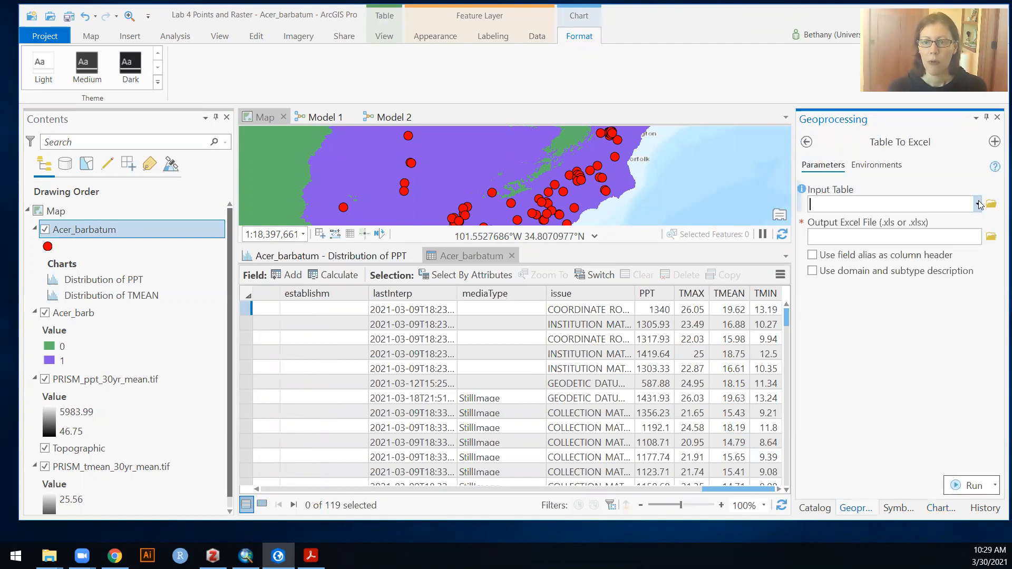
click(979, 204)
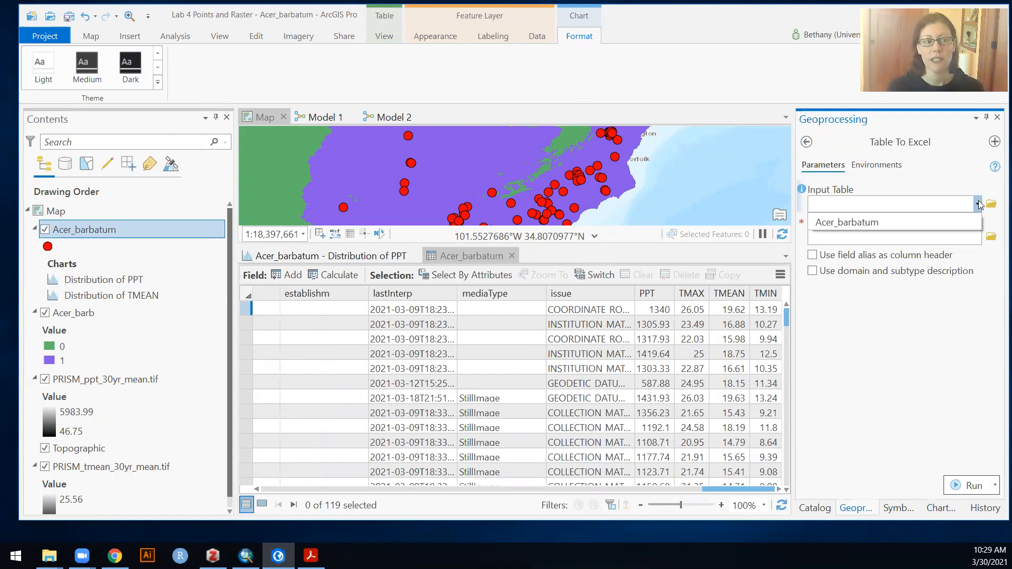
click(862, 226)
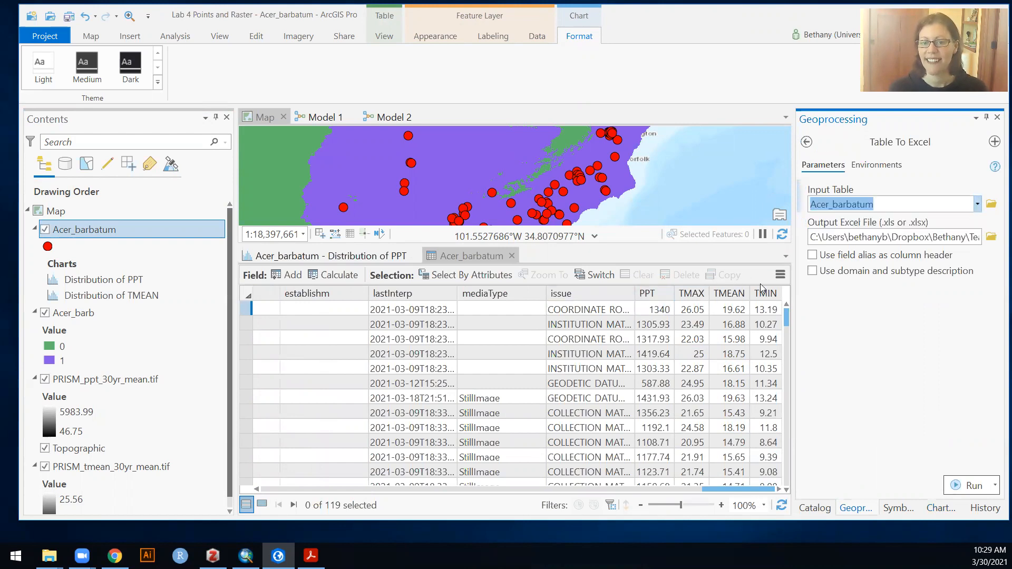
click(991, 237)
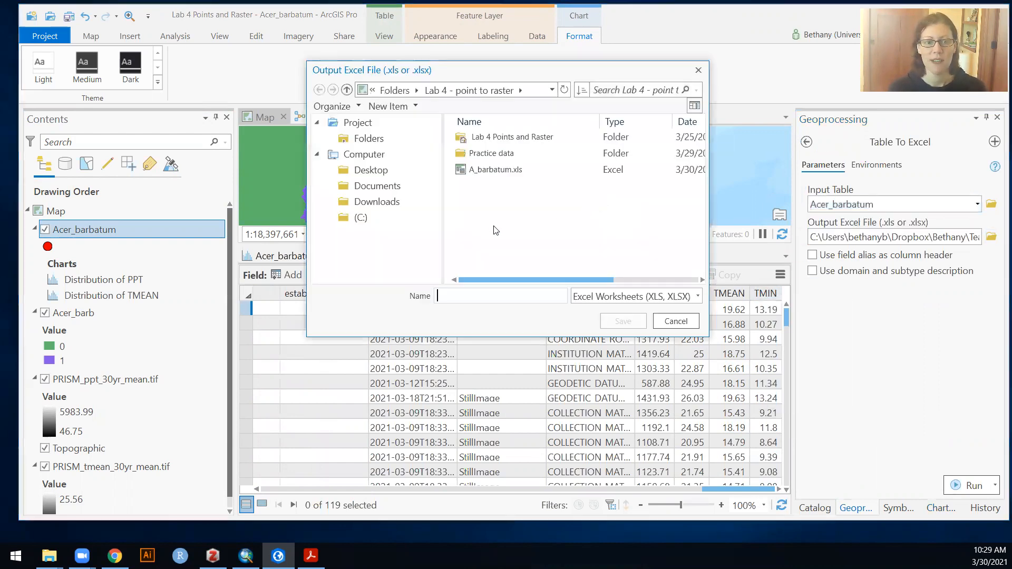
click(483, 170)
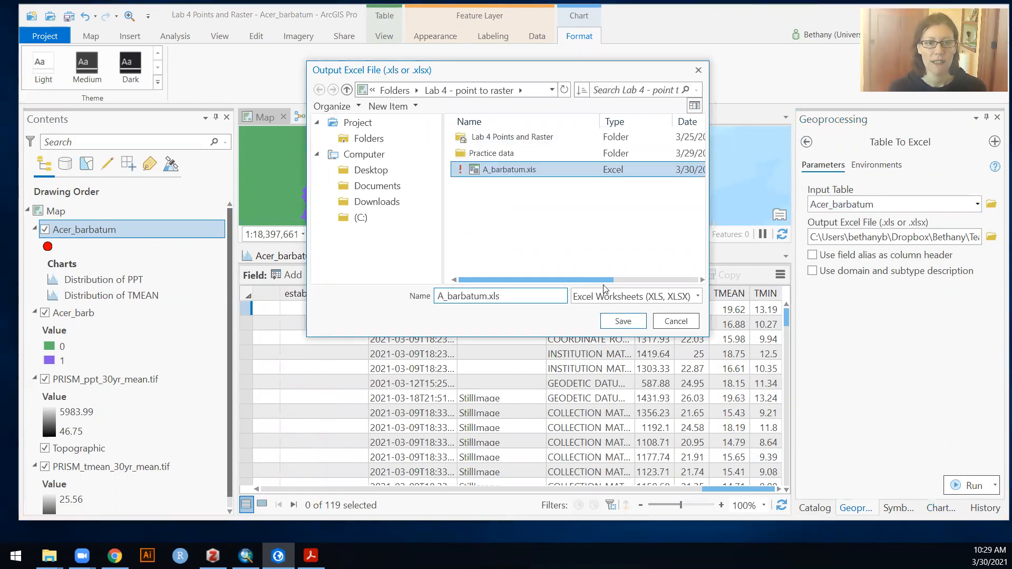
click(623, 320)
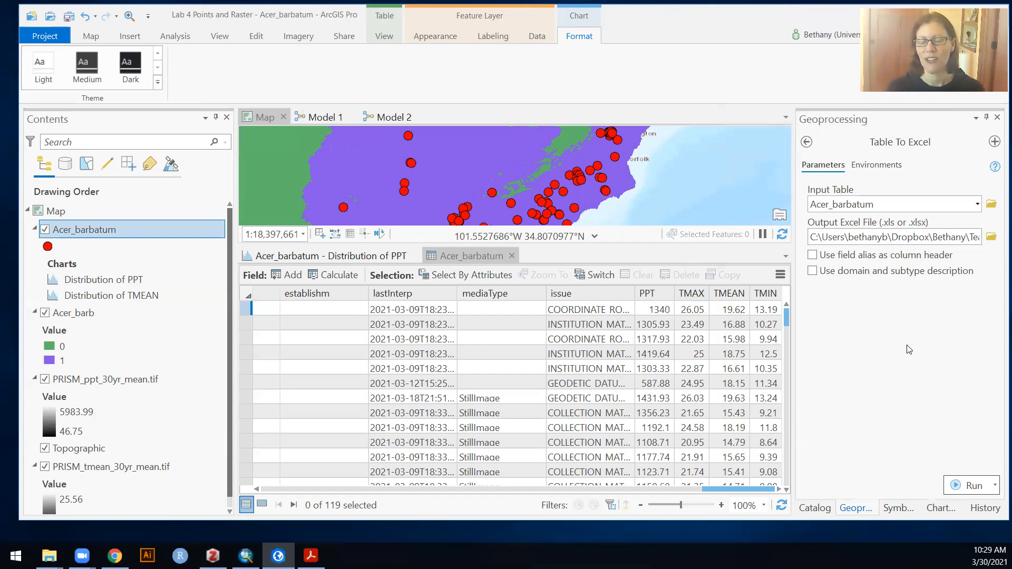
click(957, 484)
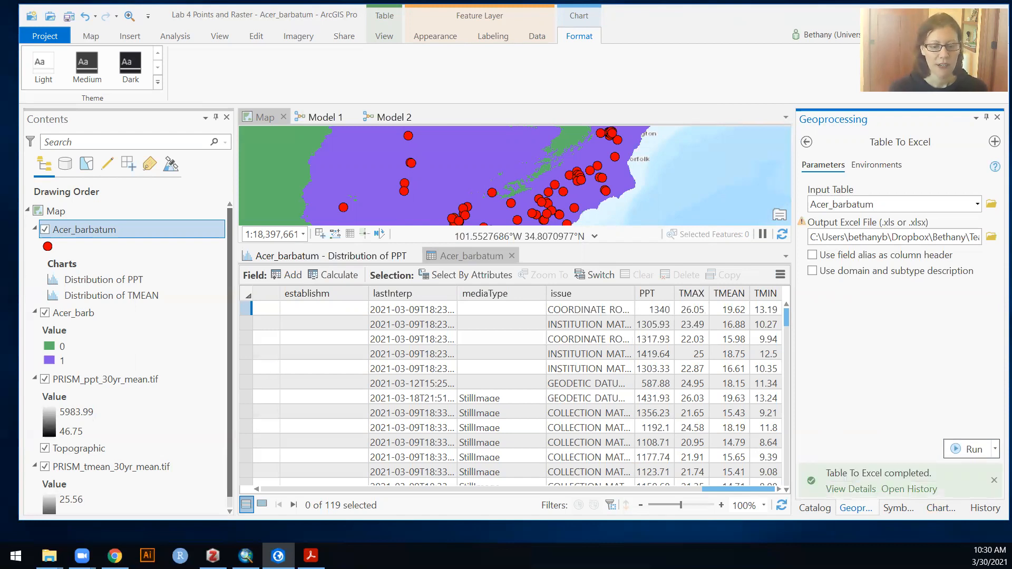
- Switch to the A_barbatum.xls workbook in Excel and look over the climate columns and the data tools
key(alt+Tab)
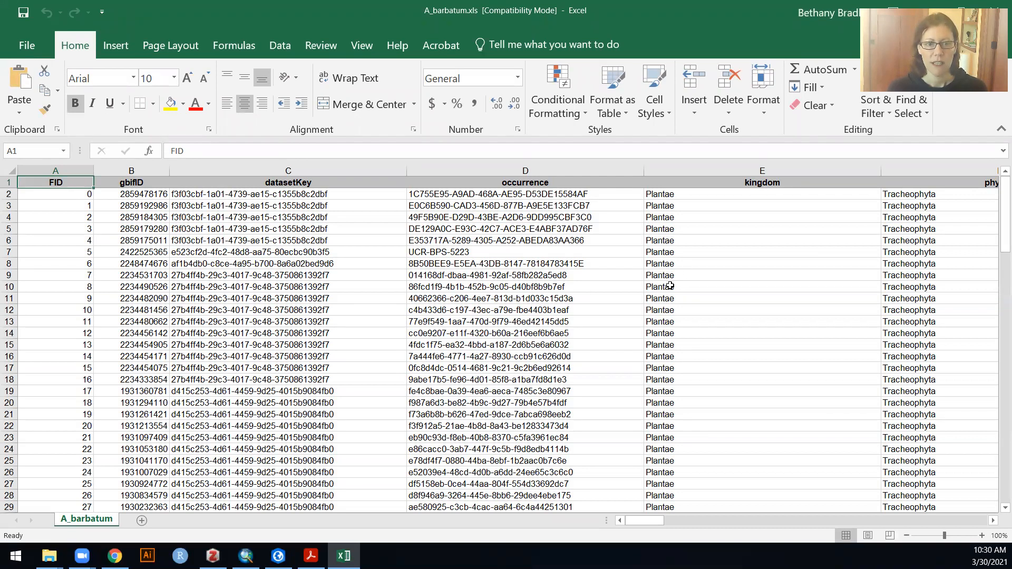
drag(651, 520, 991, 530)
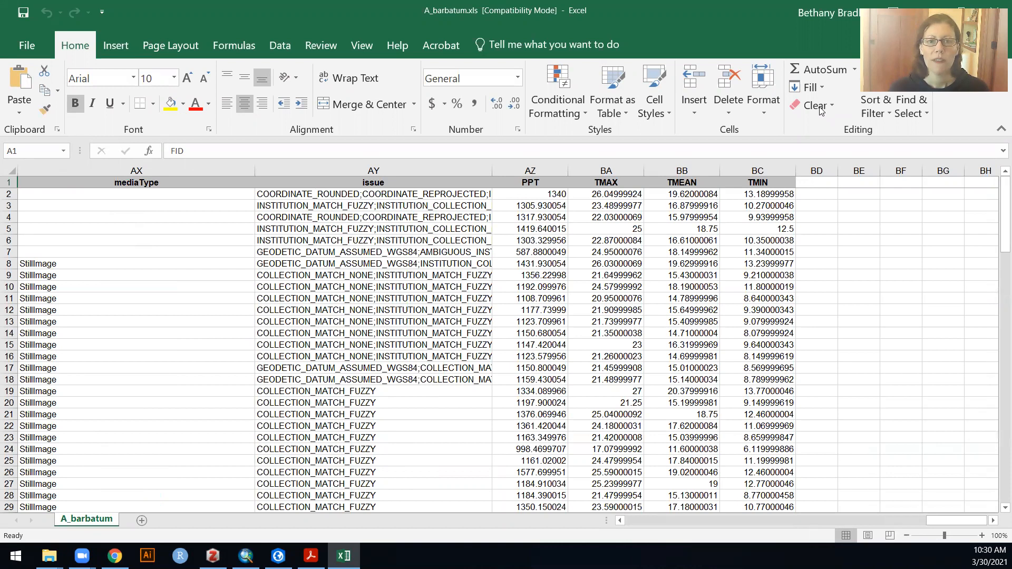
click(280, 47)
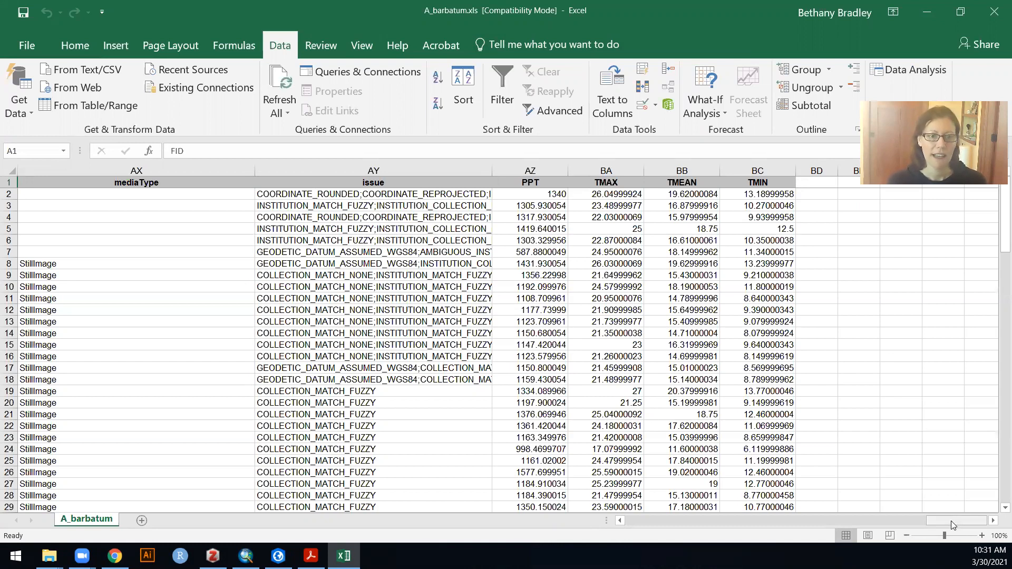
- Delete the unneeded columns L through AY, from the one after species up to and including issue
click(424, 170)
drag(951, 518, 683, 521)
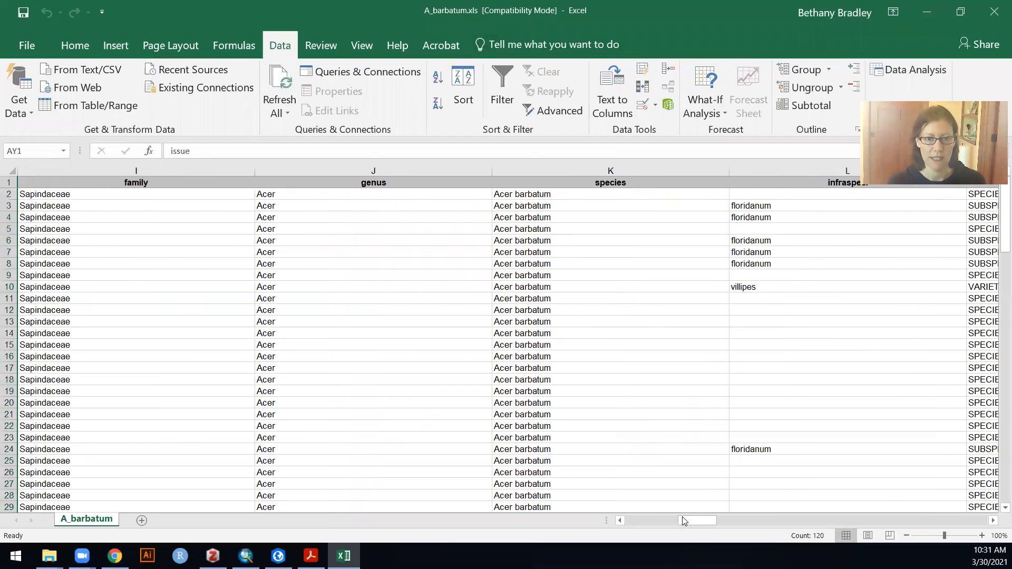
click(777, 165)
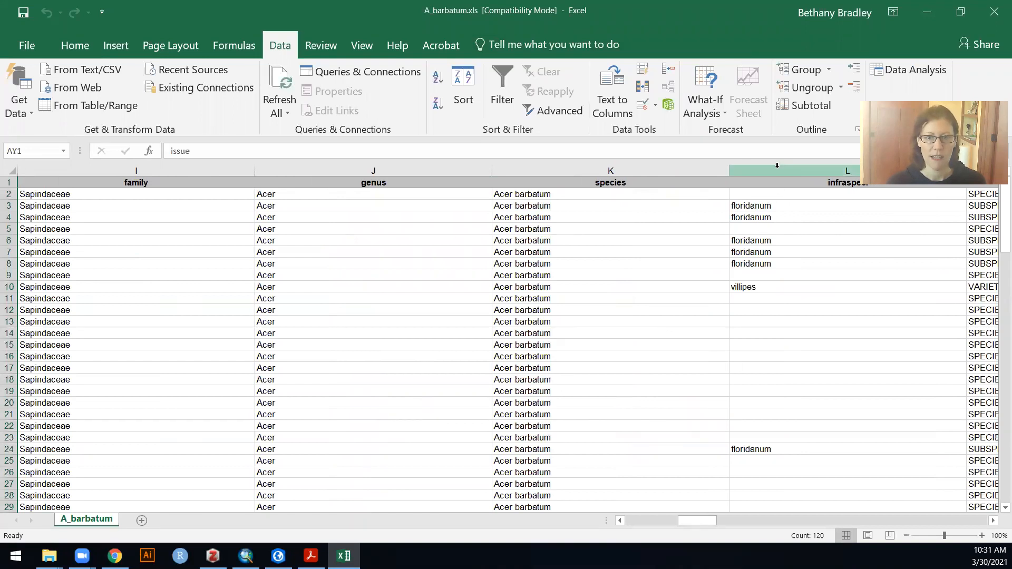
click(780, 171)
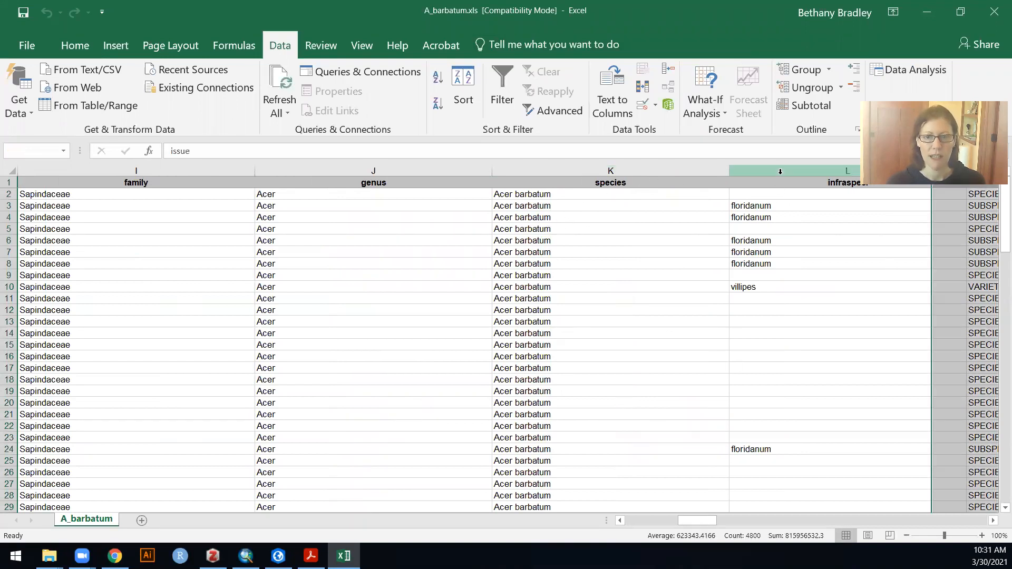
right_click(780, 171)
click(811, 283)
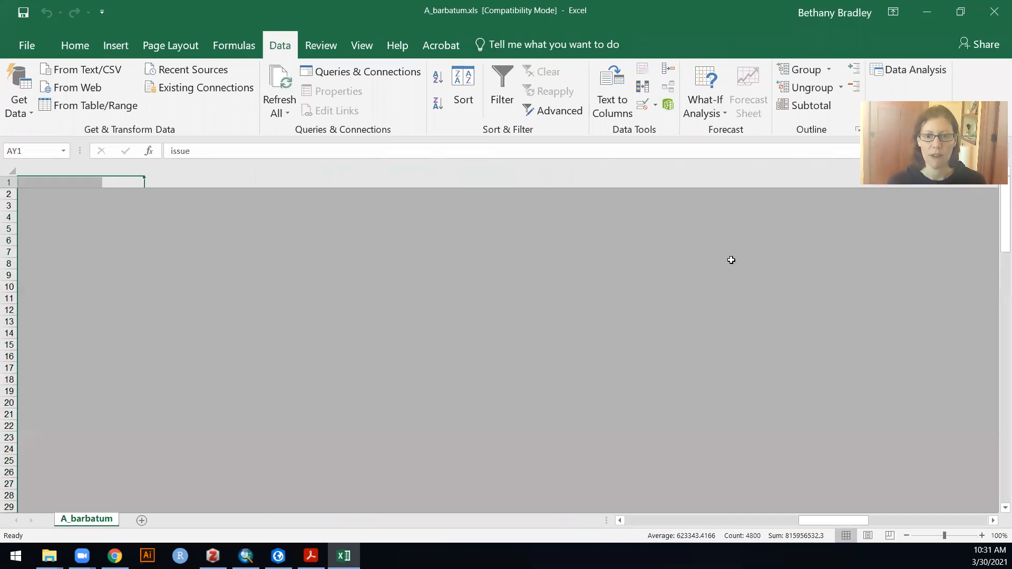
- Delete columns C through J, from datasetKey to genus, keeping FID, gbifID, species and the climate columns
drag(930, 520, 661, 526)
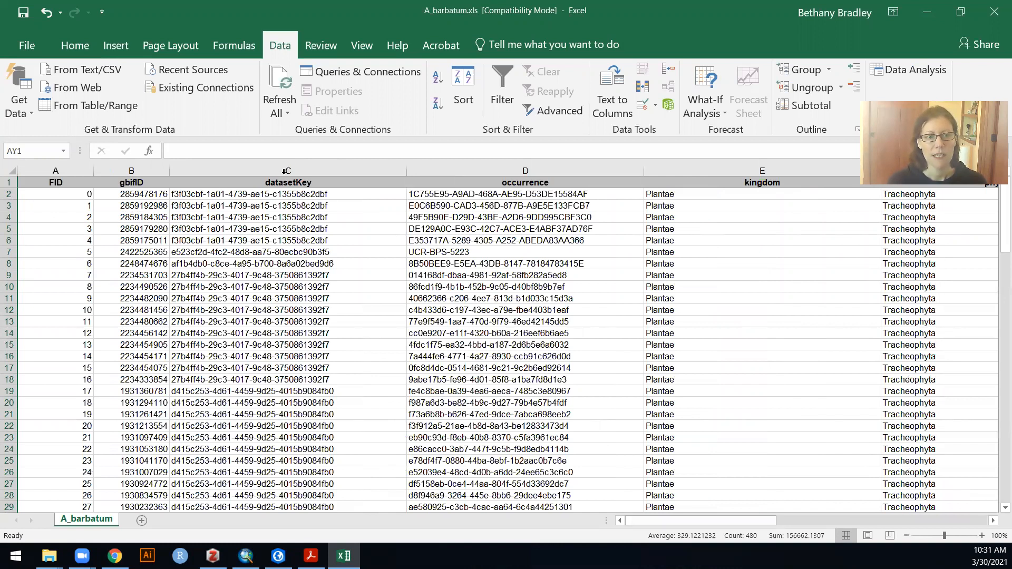
click(200, 170)
drag(715, 524, 768, 525)
shift+click(417, 172)
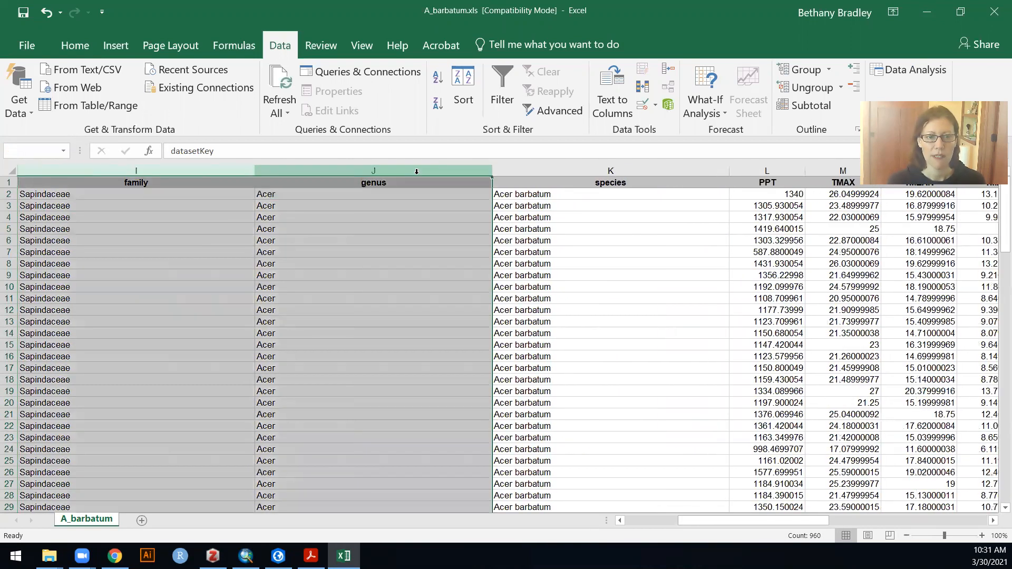
right_click(416, 172)
click(443, 280)
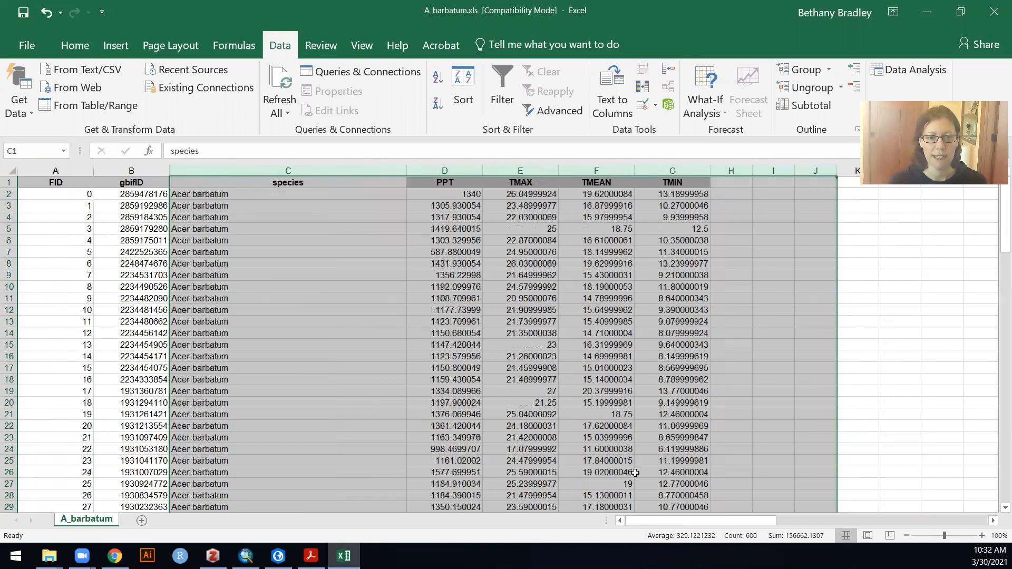
- Fit the species column to its contents and turn on filters for columns A to G
click(688, 194)
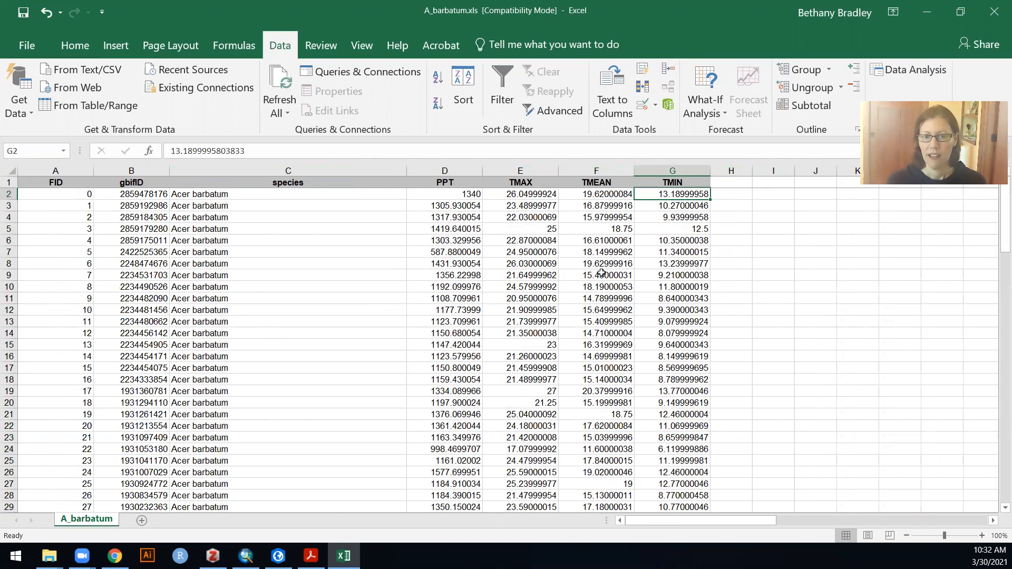
double_click(405, 169)
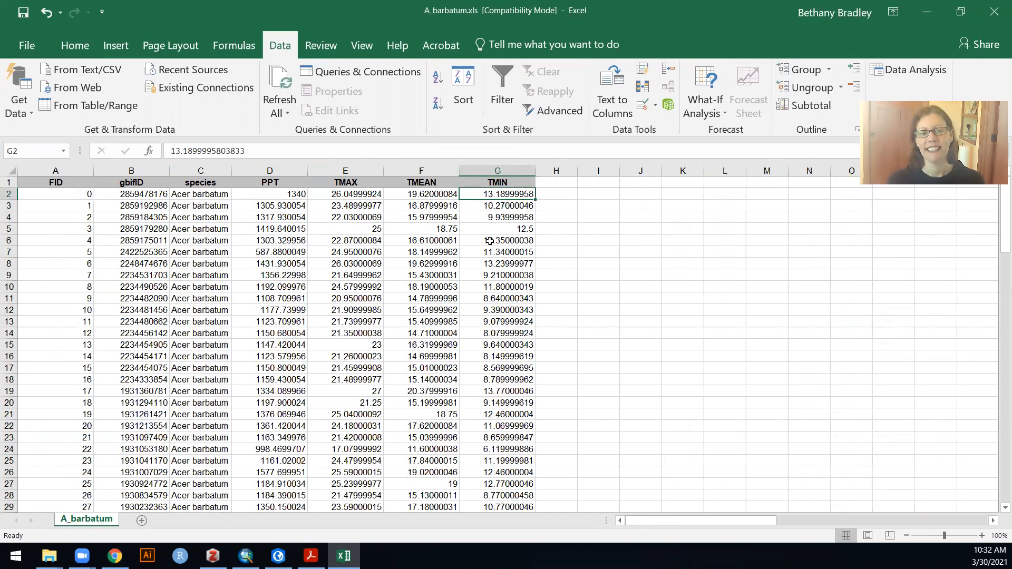
drag(508, 166, 55, 170)
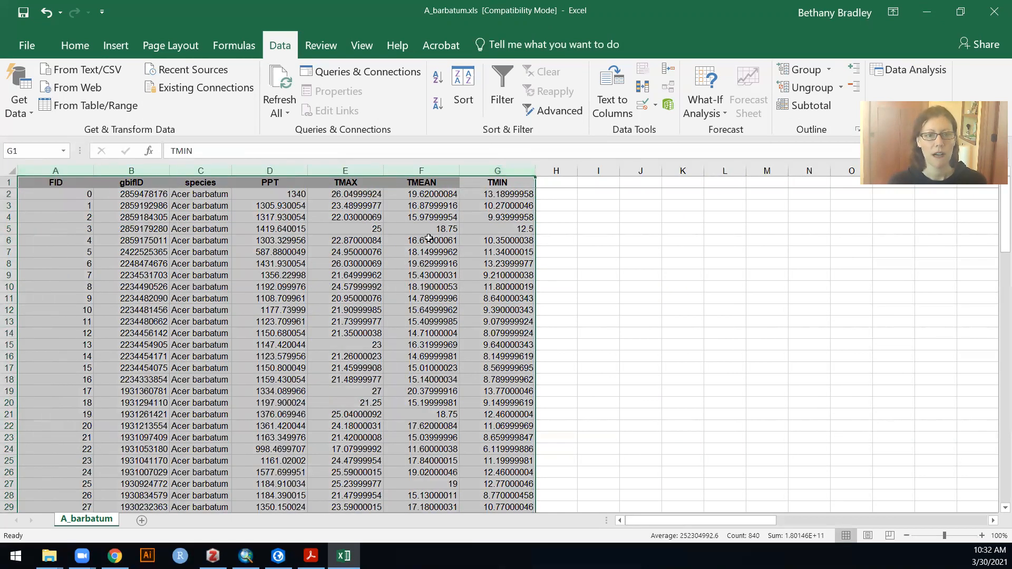
click(505, 83)
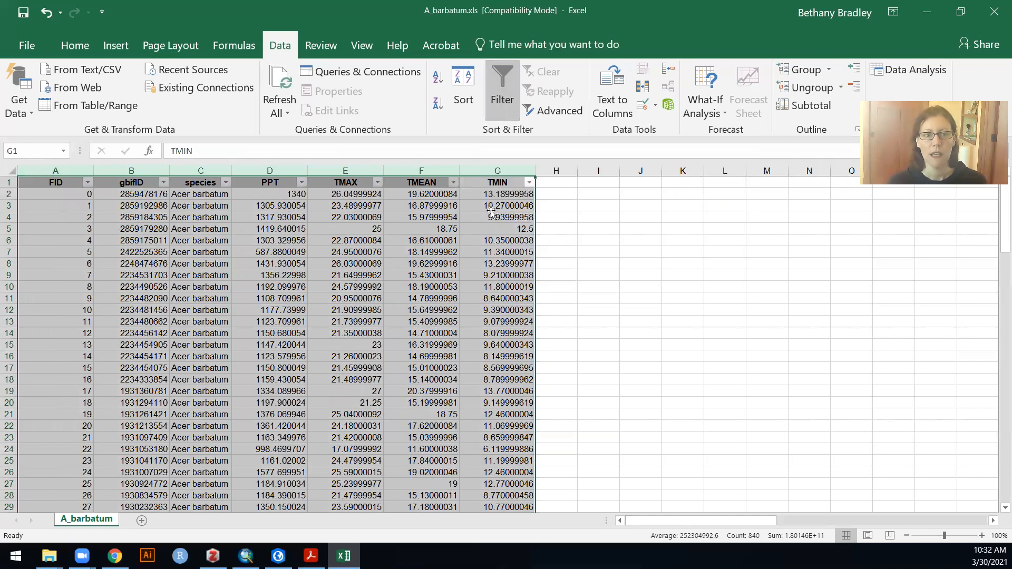
click(446, 283)
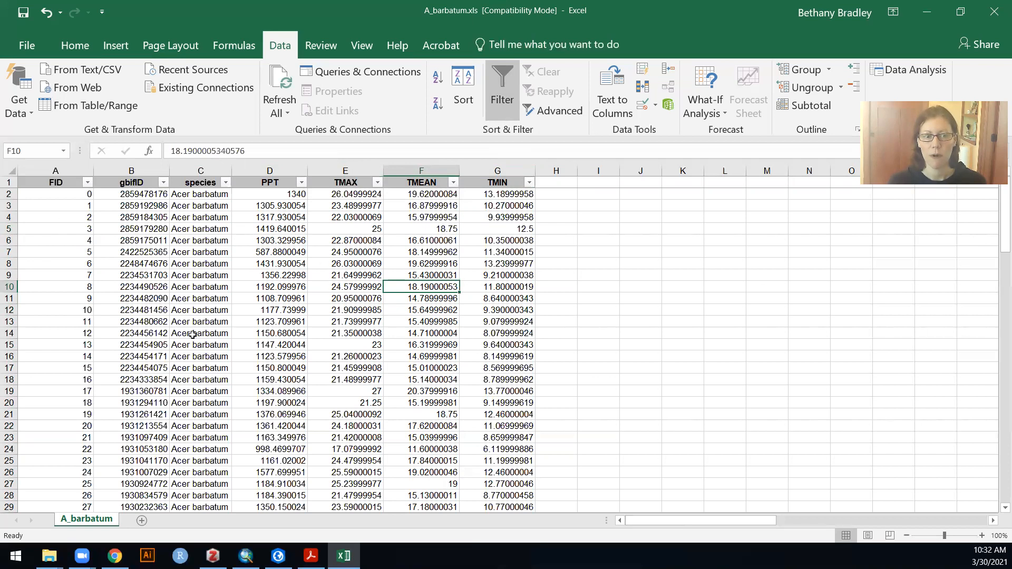
- Sort the table by PPT from smallest to largest and check the range of its values
click(302, 183)
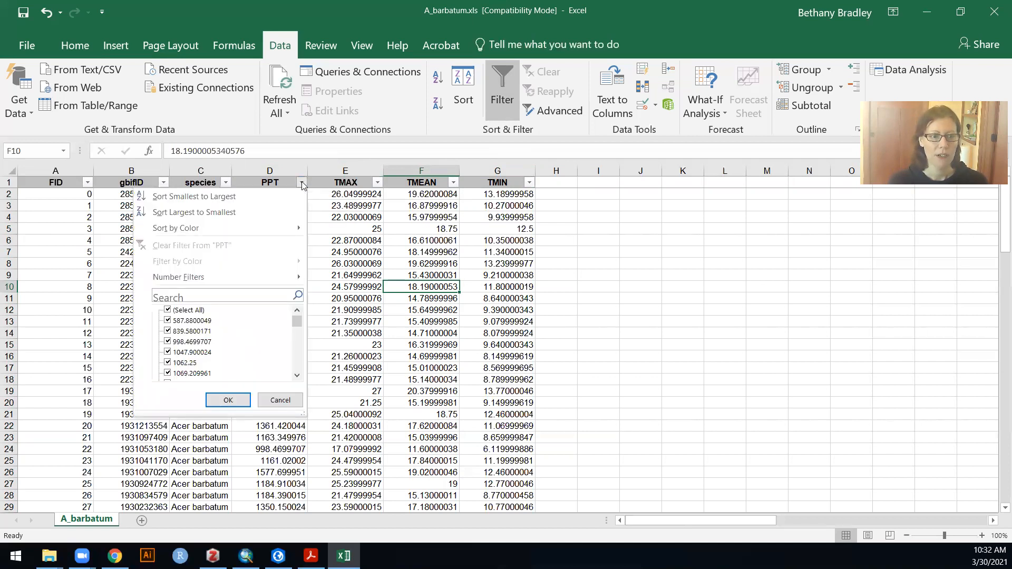
click(285, 195)
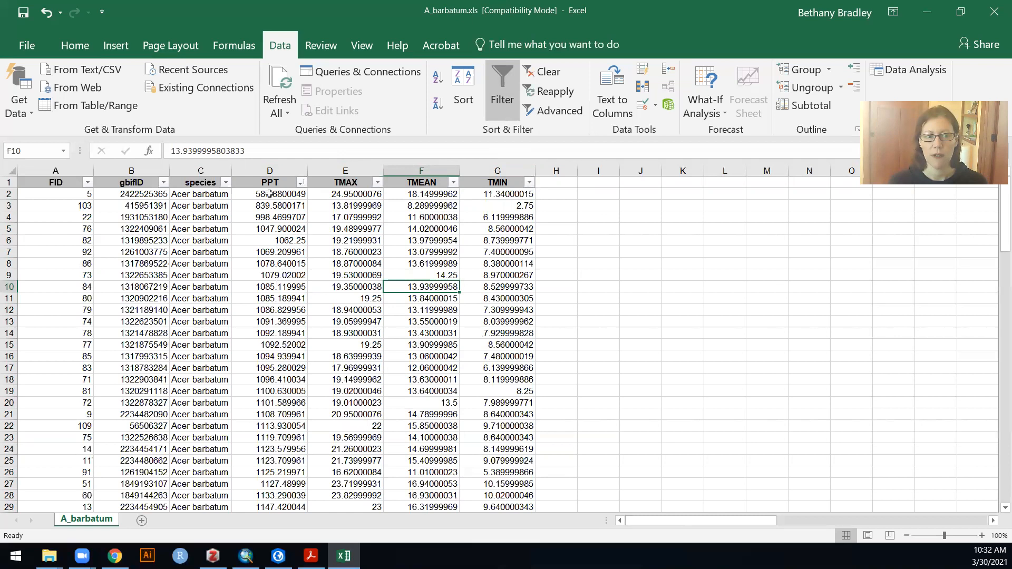
scroll(329, 337, down, 13)
scroll(329, 337, down, 20)
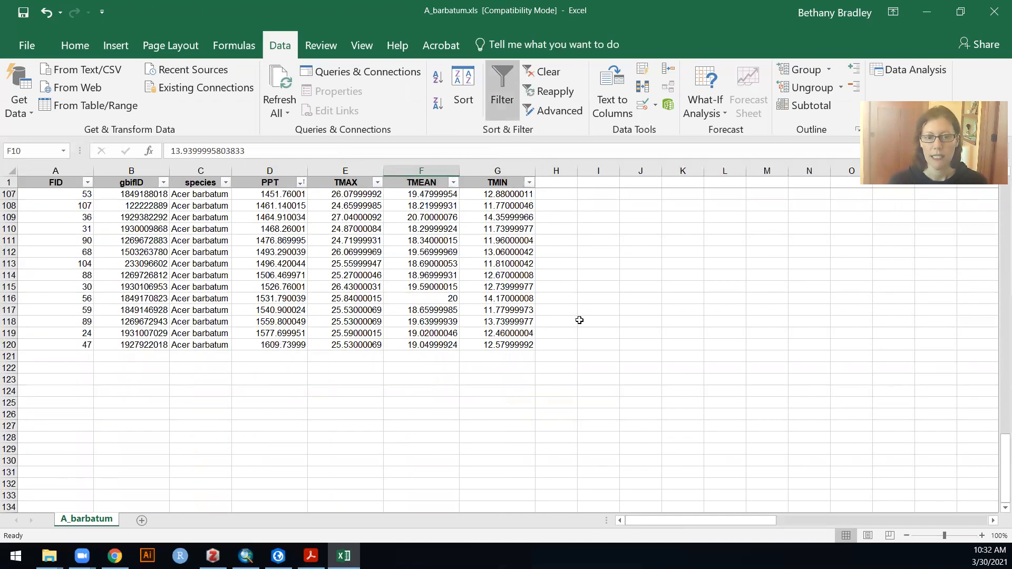
scroll(578, 314, up, 20)
scroll(578, 314, up, 2)
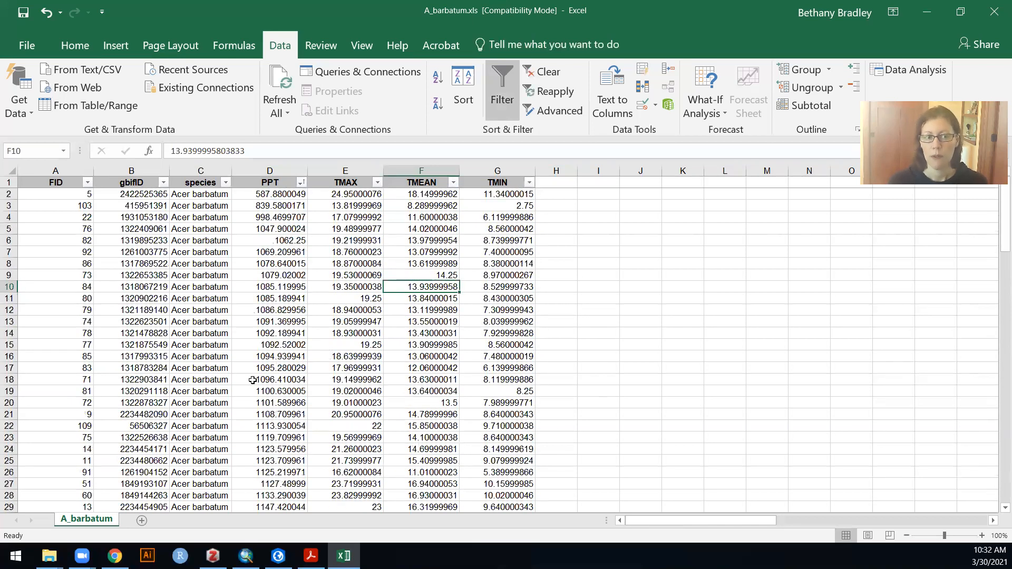
- Enter the heading PPT_BINS in cell J1
click(643, 182)
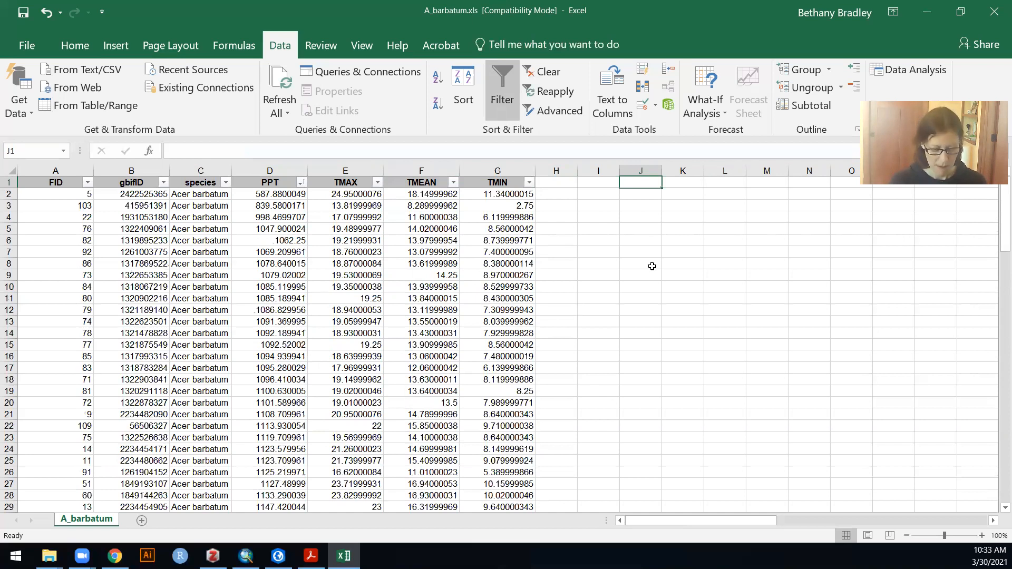
text(PPT_BINS)
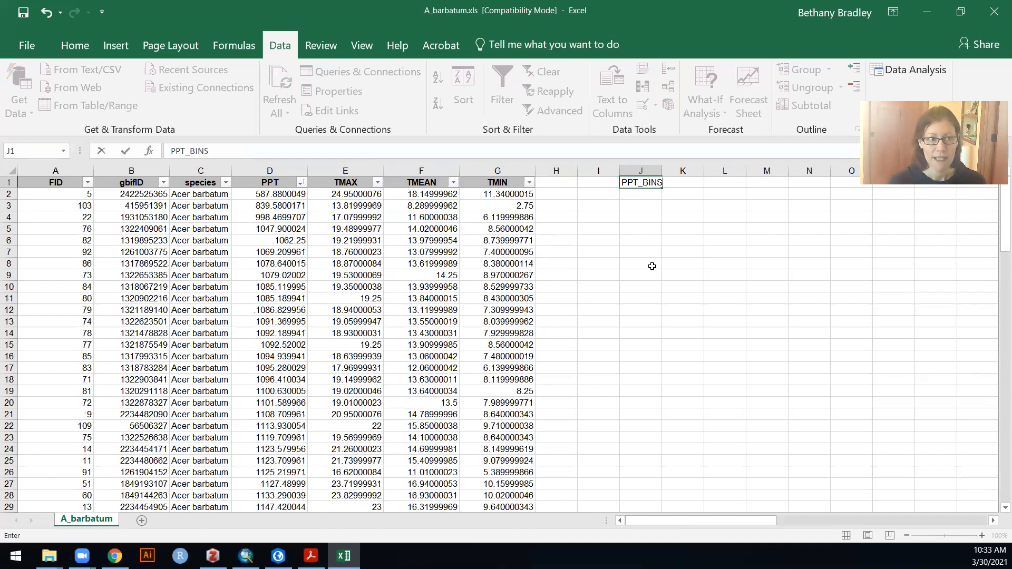
key(Return)
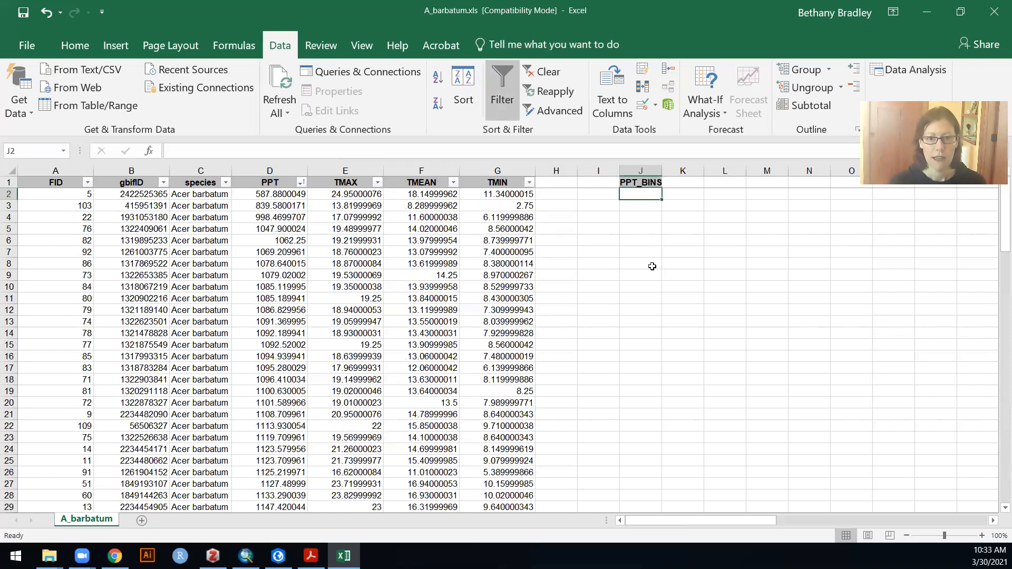
- Enter 500 and 600 as the first two bin values below the PPT_BINS heading
text(500)
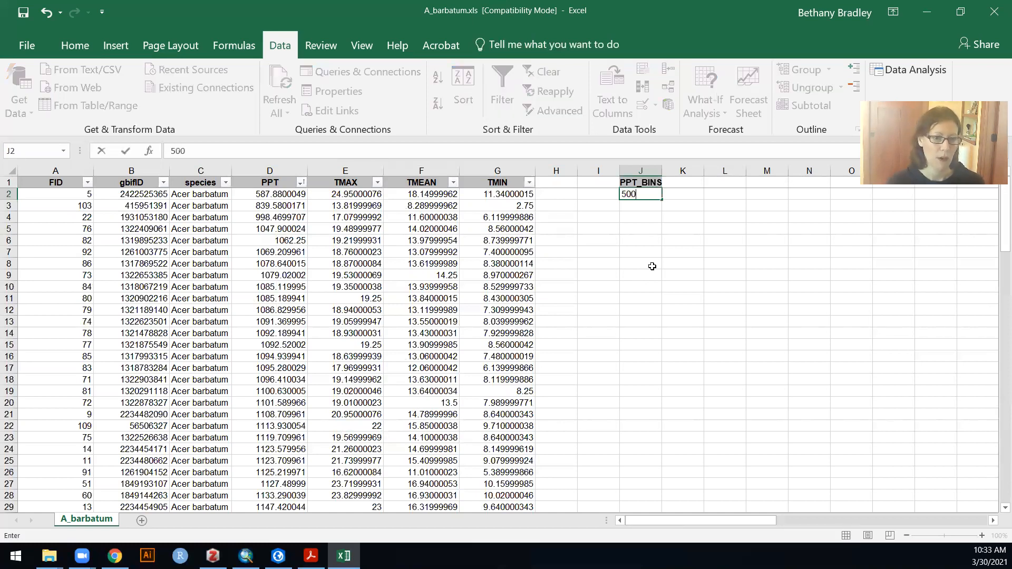
key(Return)
text(600)
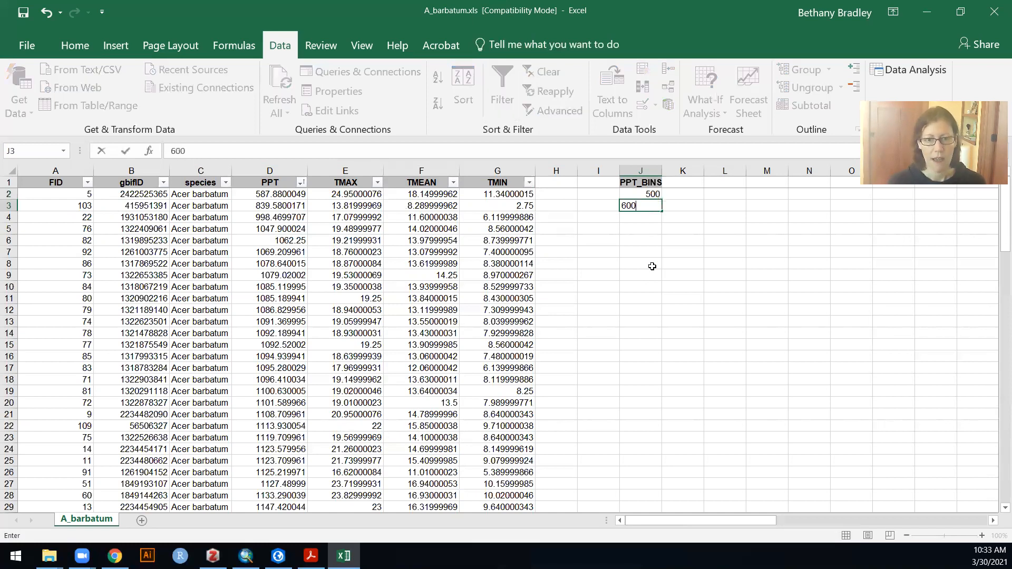
key(Return)
key(Up)
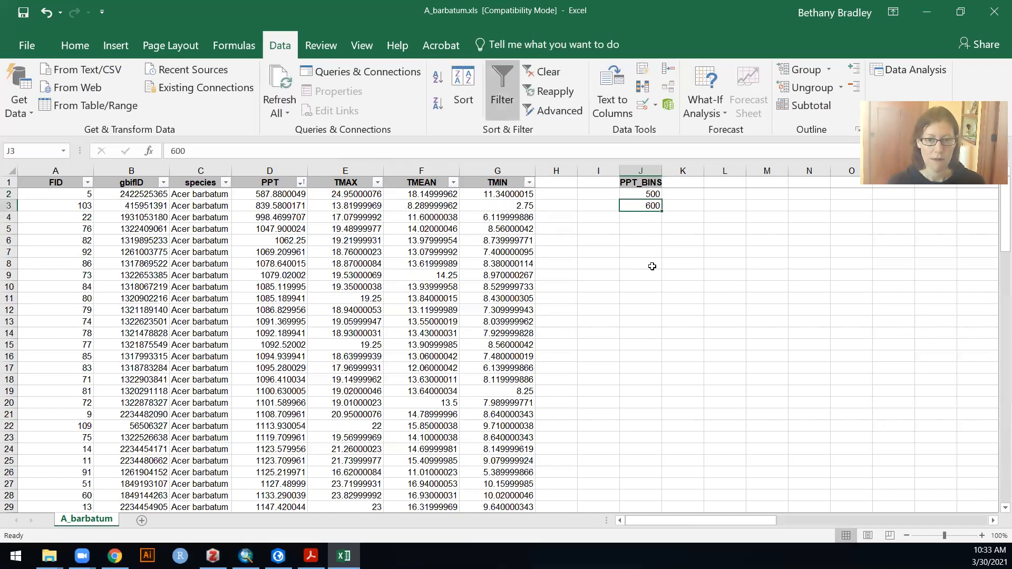
- Extend the PPT_BINS series in steps of 100 down to 1700 and check it against the highest PPT value
key(shift+Up)
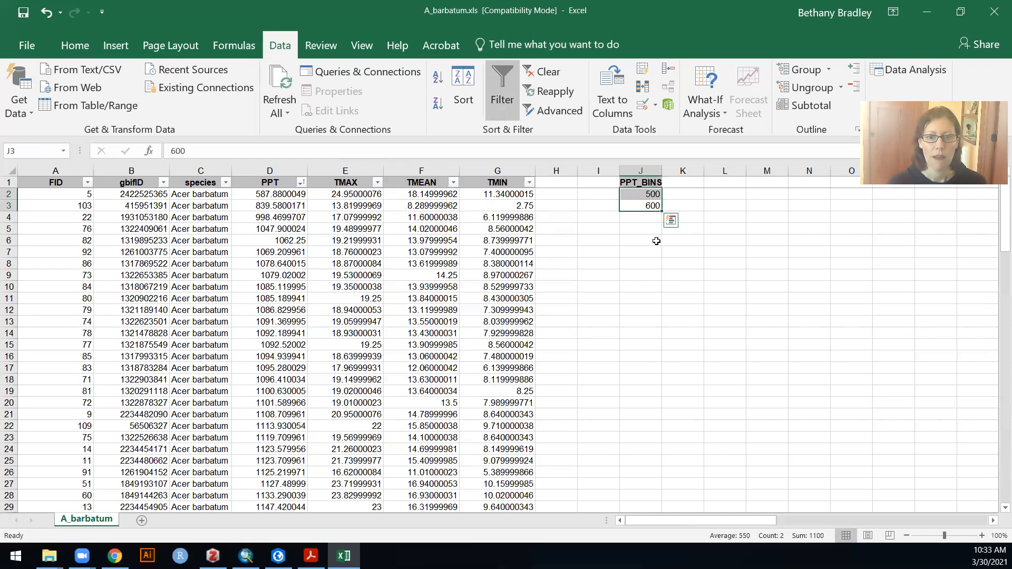
drag(663, 210, 663, 336)
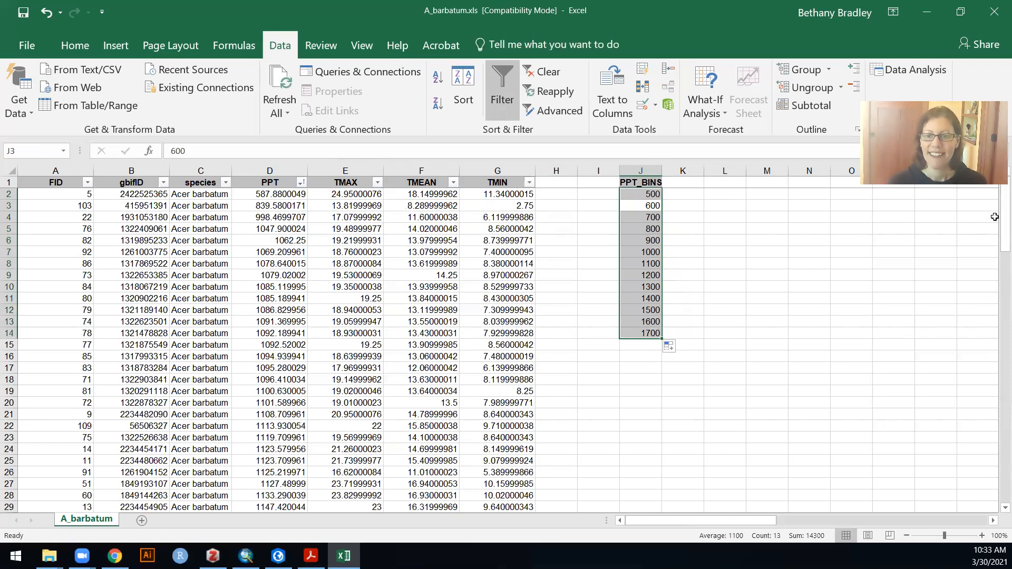
drag(1004, 232, 997, 509)
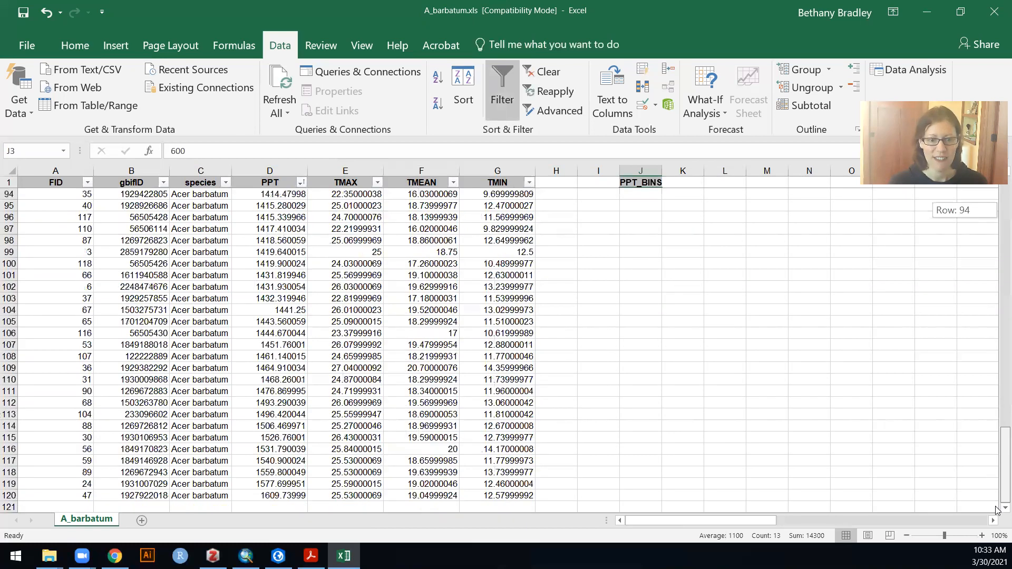
click(269, 496)
drag(997, 461, 997, 194)
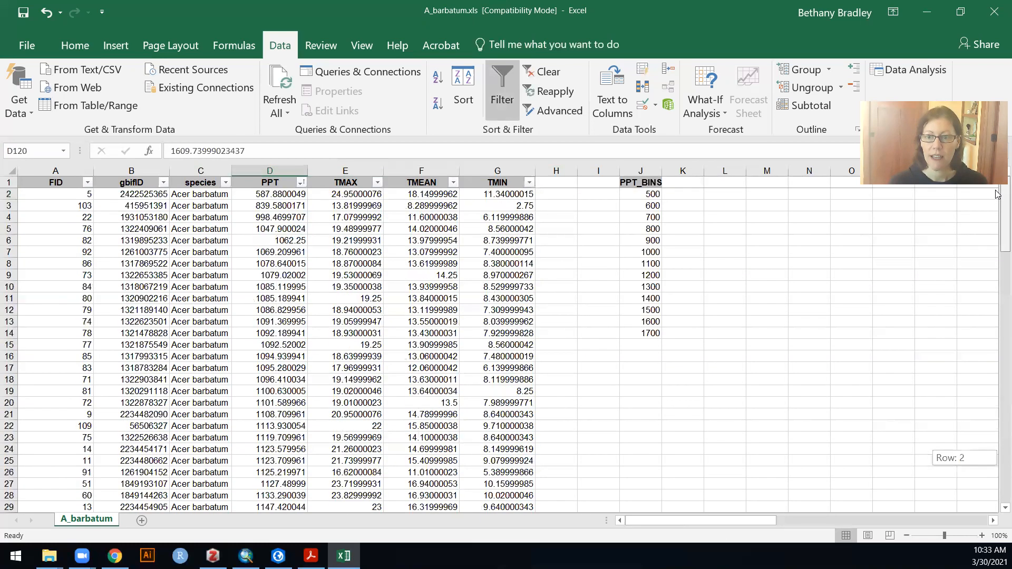
drag(648, 333, 639, 192)
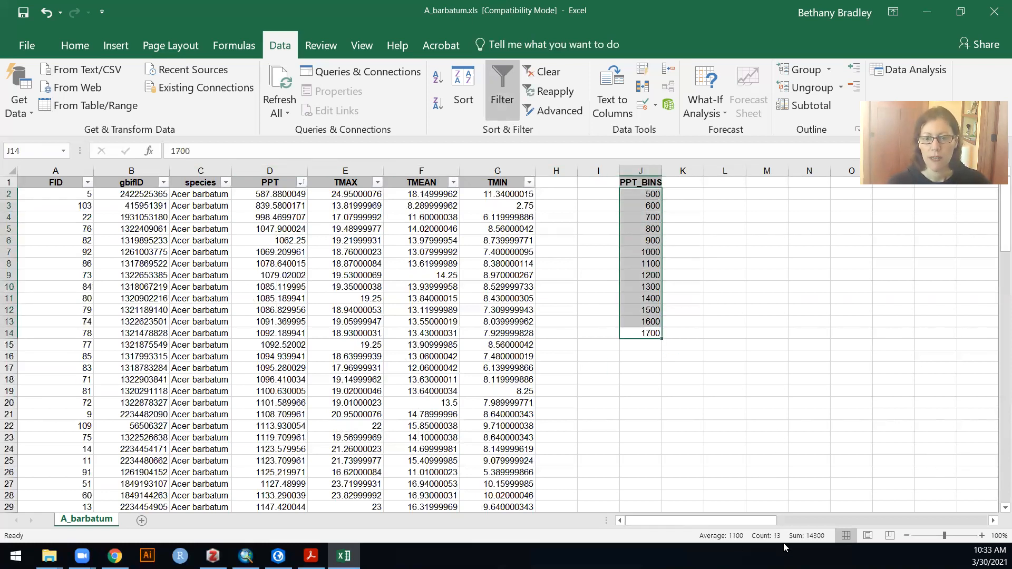
click(680, 191)
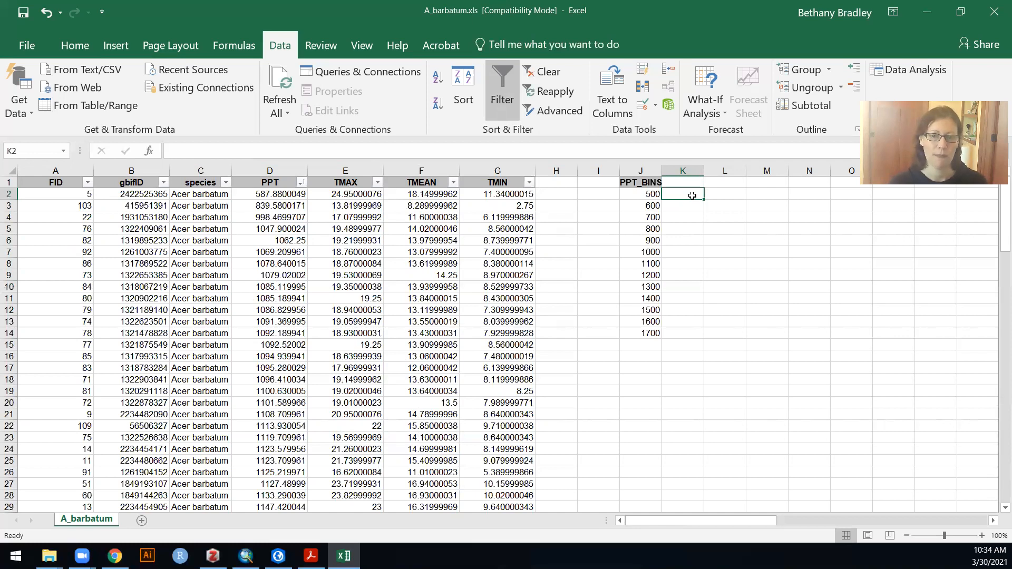
- Start the Histogram analysis tool and set its input range to the PPT values in D2:D120
click(913, 73)
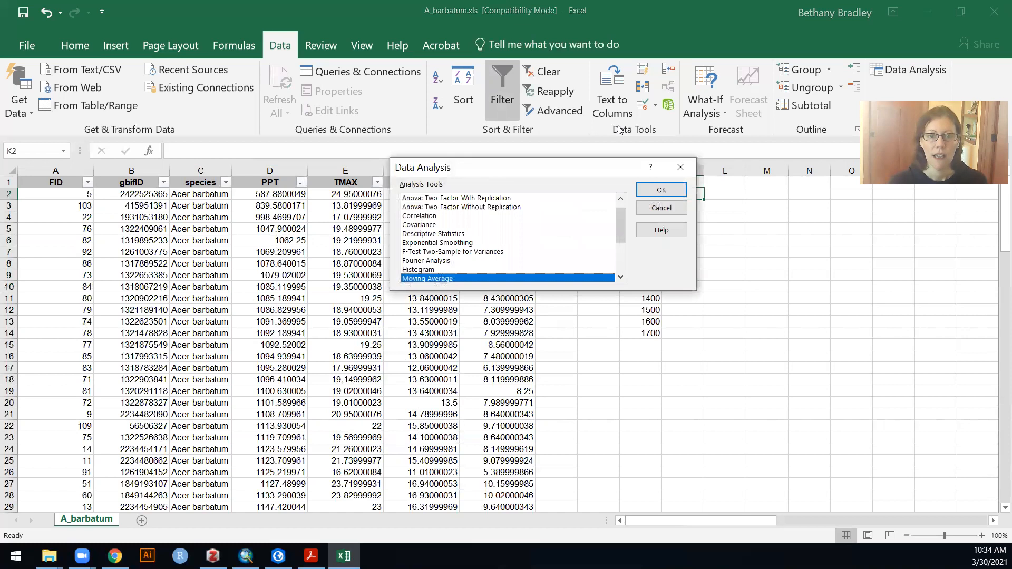
mouse_move(594, 261)
mouse_down()
mouse_move(594, 299)
mouse_move(595, 228)
mouse_move(596, 264)
mouse_up()
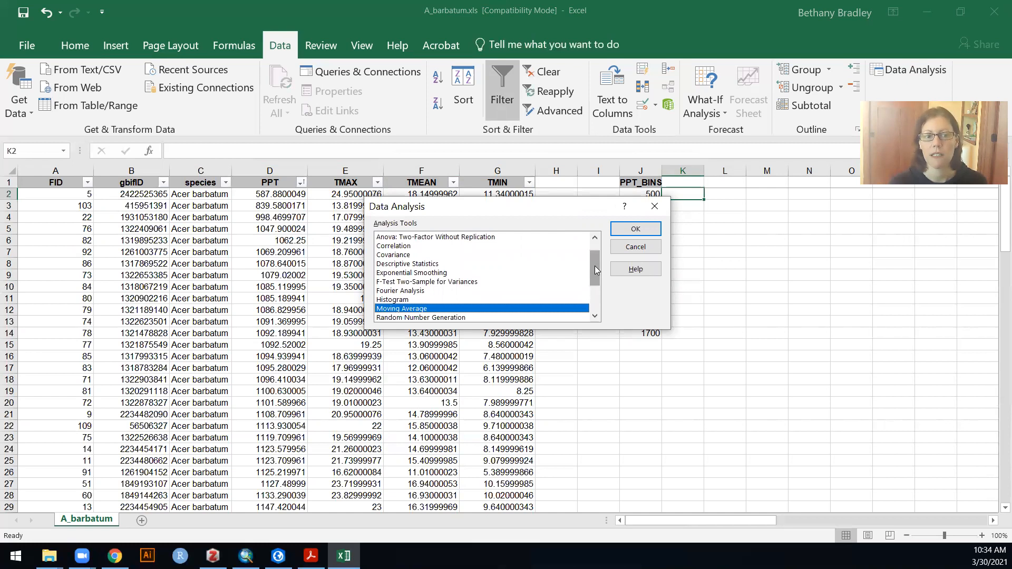
click(404, 298)
click(632, 232)
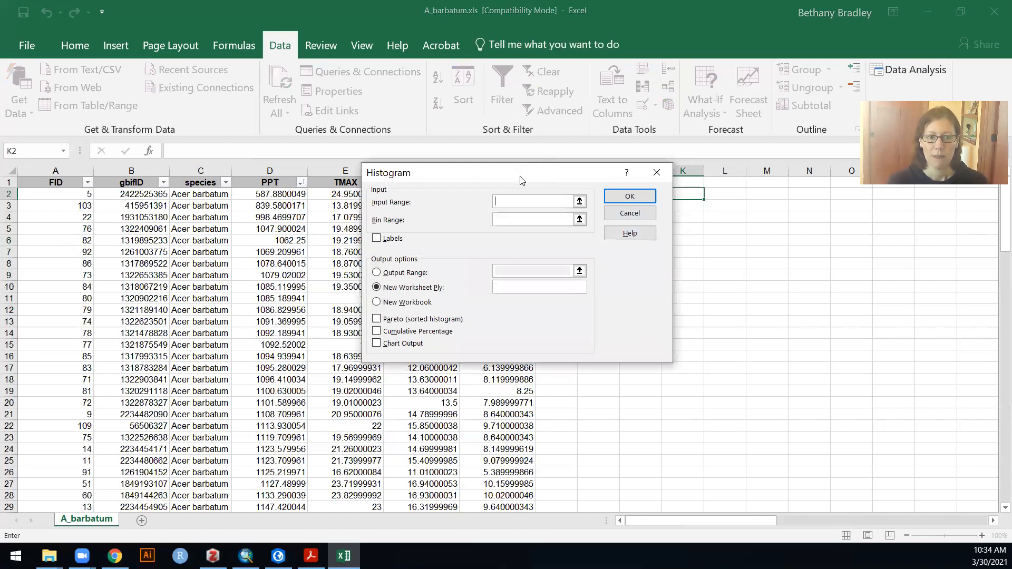
drag(521, 181, 611, 225)
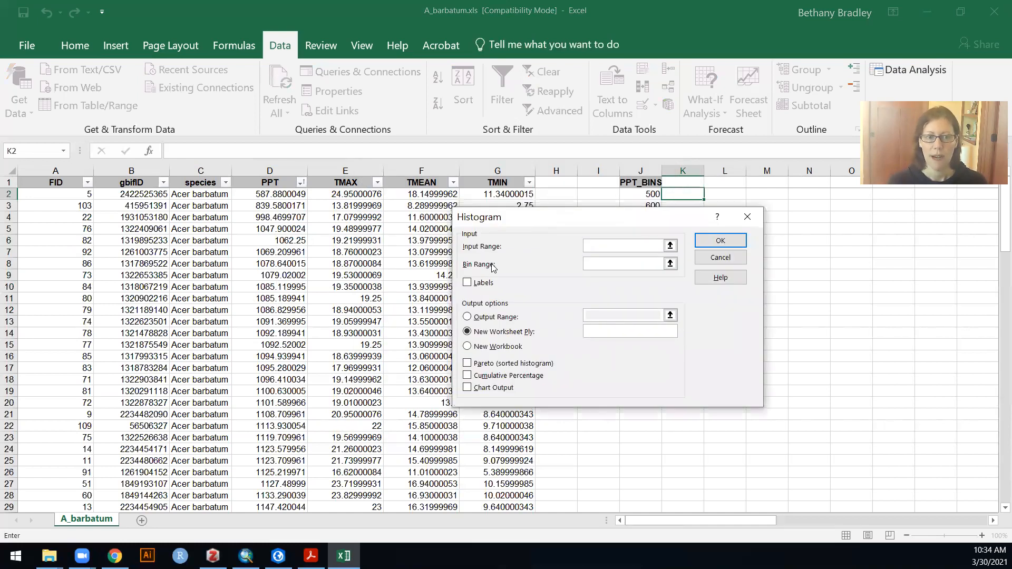
click(670, 245)
click(279, 195)
drag(1002, 243, 998, 498)
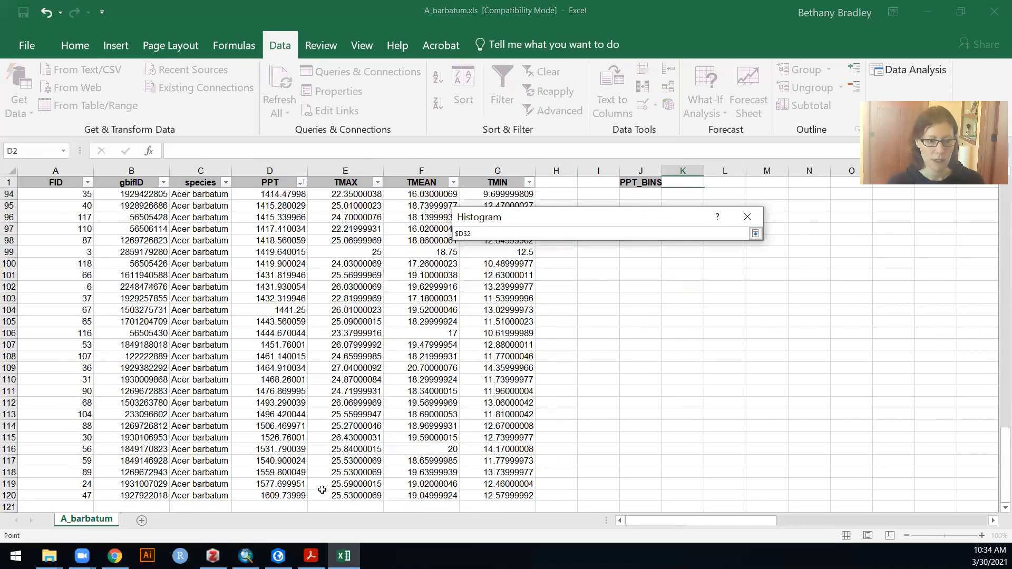
shift+click(298, 495)
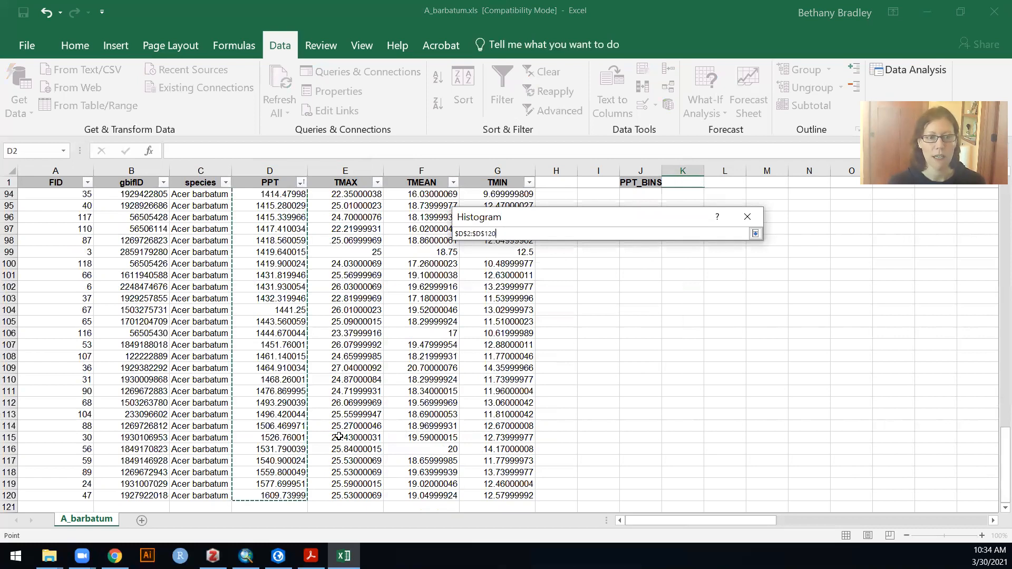
click(755, 233)
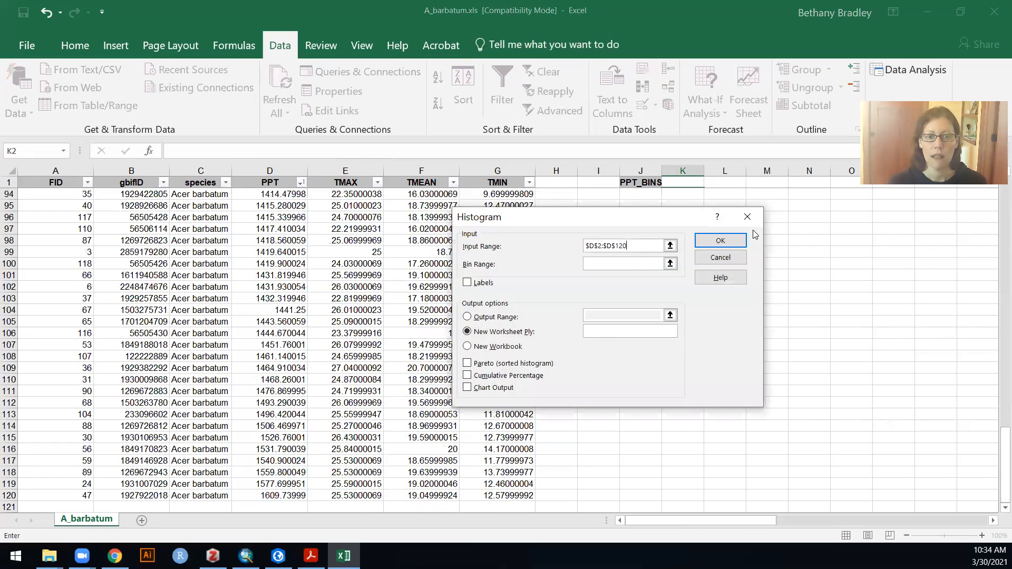
- Set the bin range to J2:J14 and generate the histogram table on a new worksheet named PPT_histogram
click(671, 264)
drag(998, 451, 996, 196)
drag(643, 195, 644, 332)
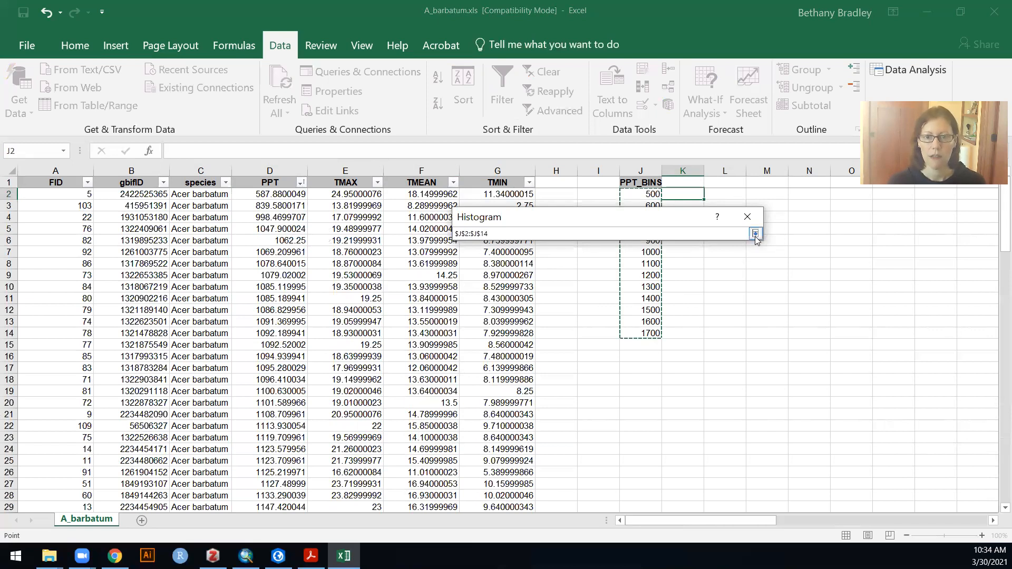
click(755, 234)
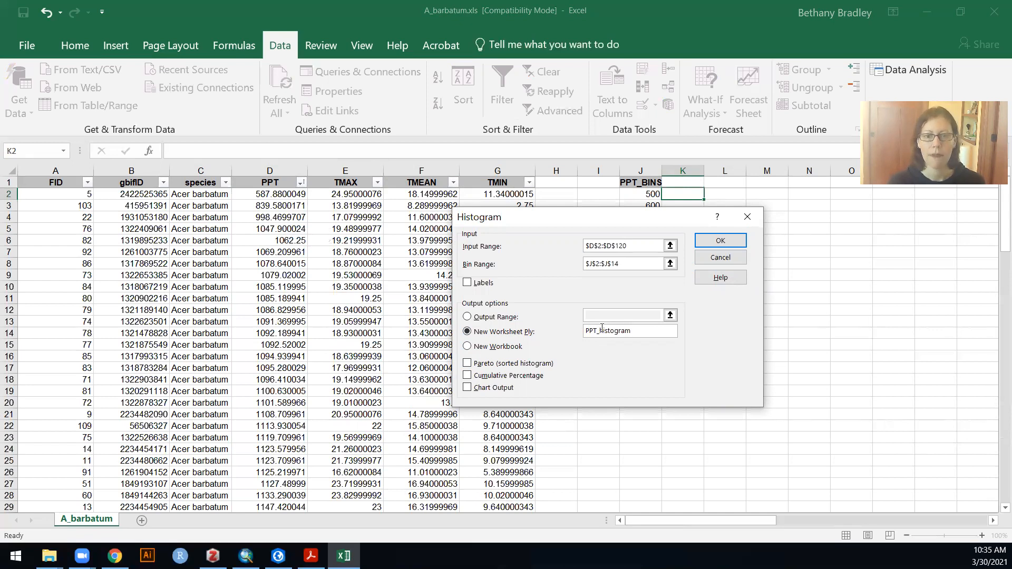
click(720, 241)
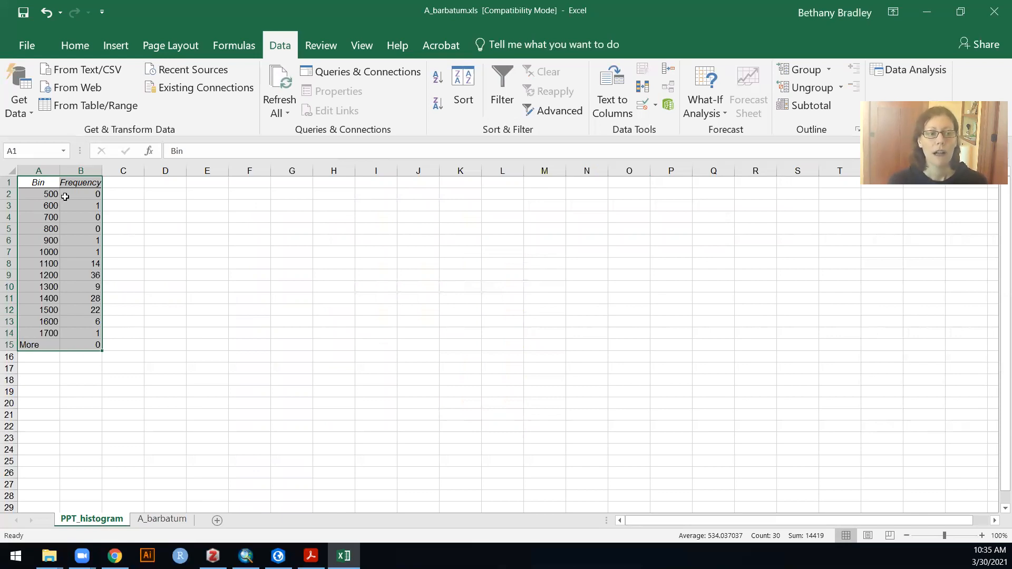
- Insert a 2-D column chart of the frequencies in B2:B14 and place it beside the table
click(41, 194)
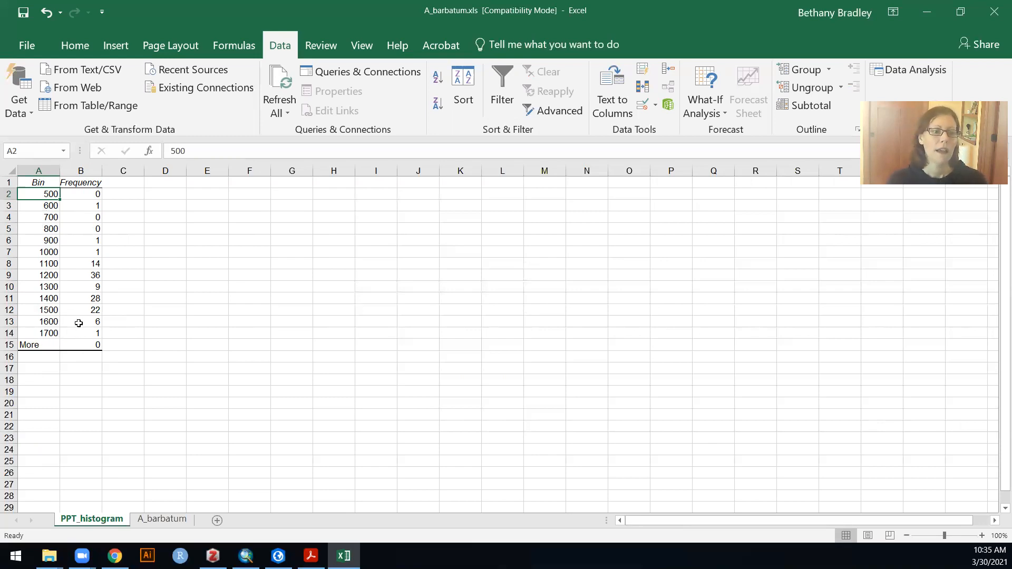
drag(84, 194, 84, 334)
click(116, 46)
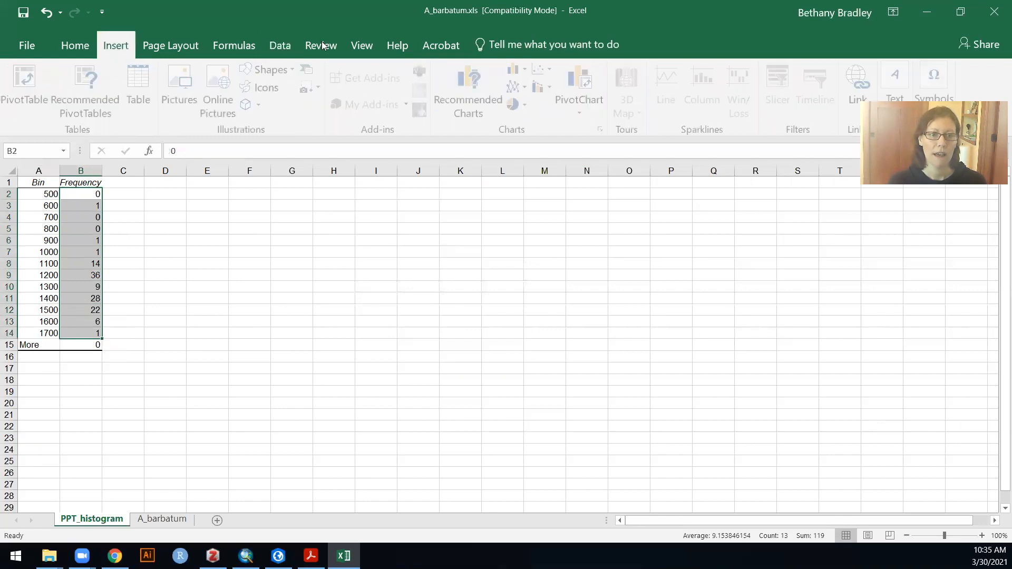
click(526, 71)
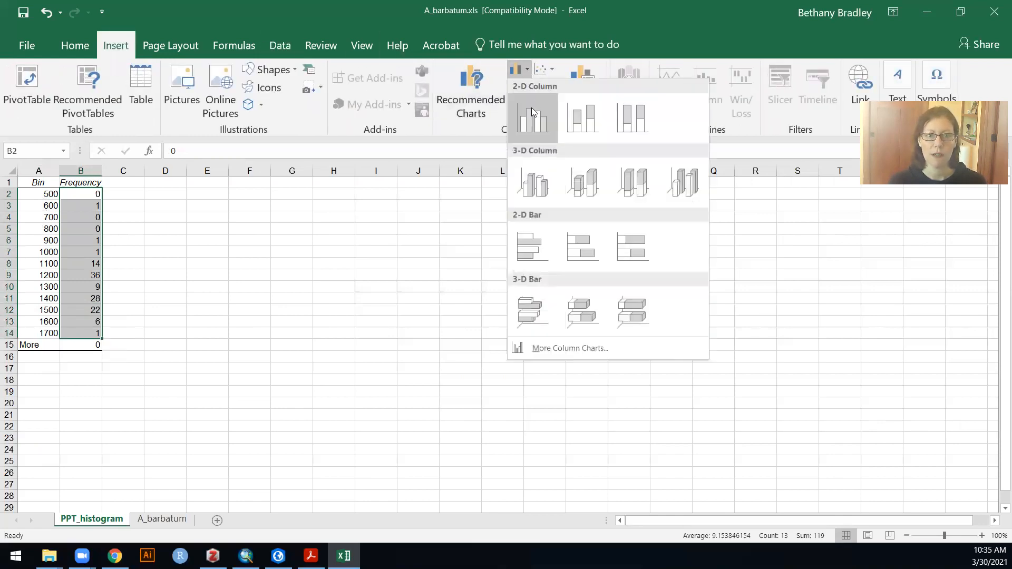
click(531, 112)
drag(559, 270, 513, 230)
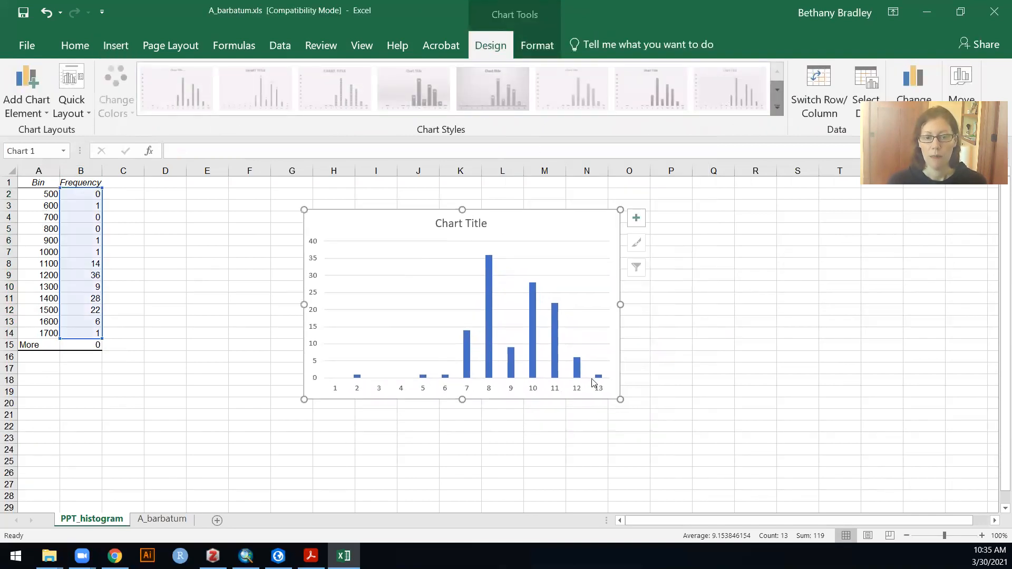
- Use the bin values in A2:A14 as the chart's horizontal axis labels
click(490, 327)
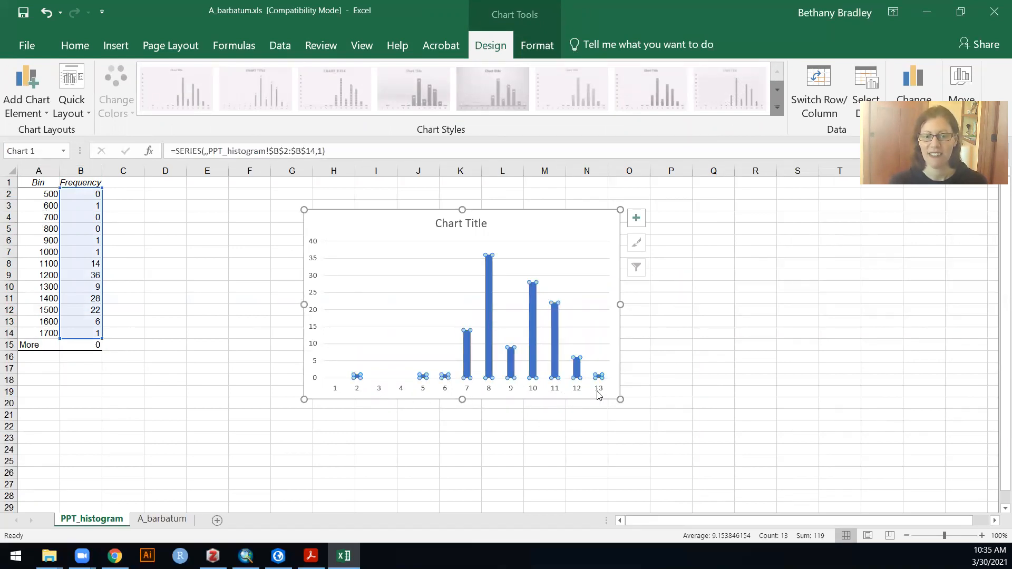
right_click(490, 329)
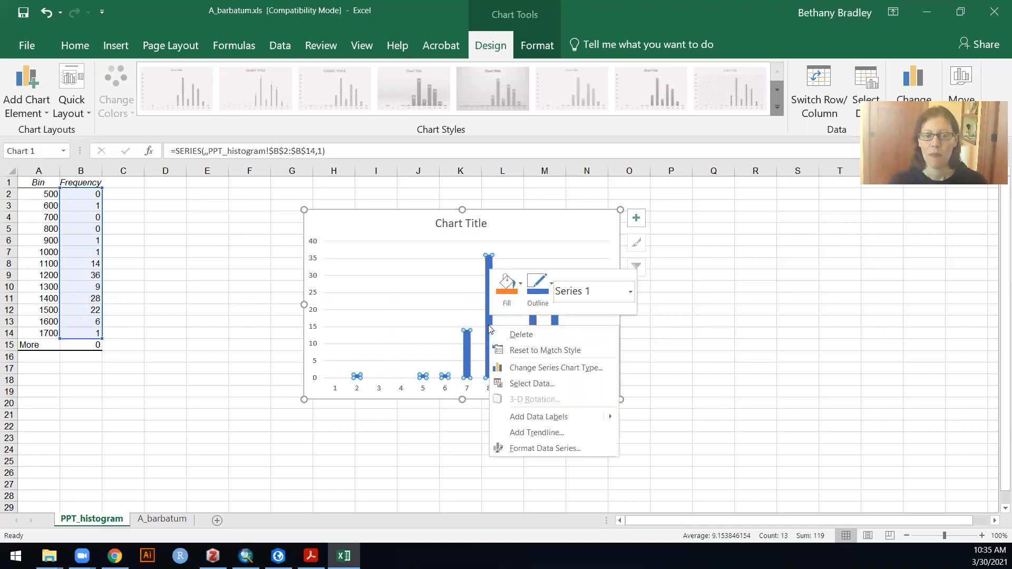
click(529, 384)
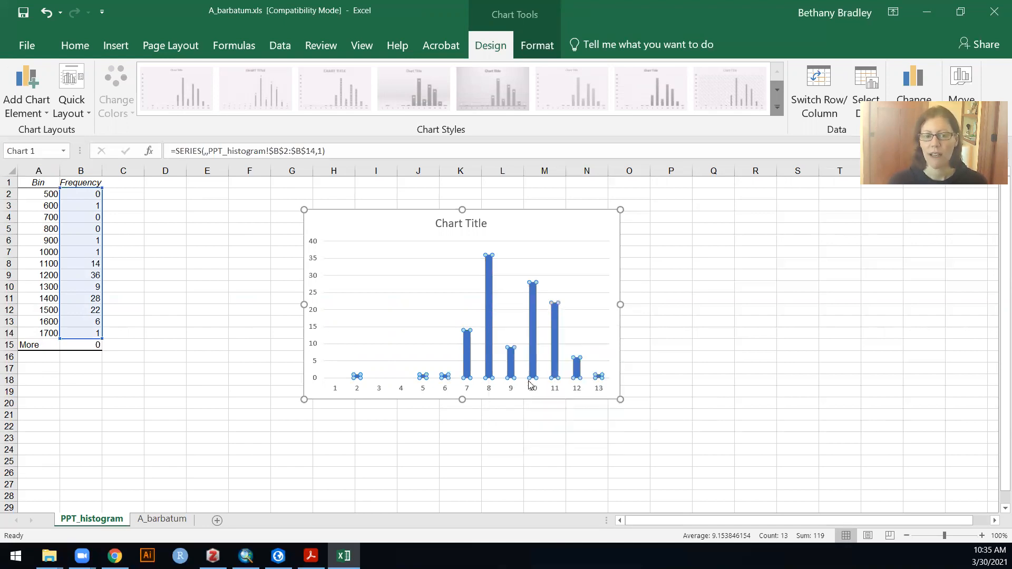
click(636, 328)
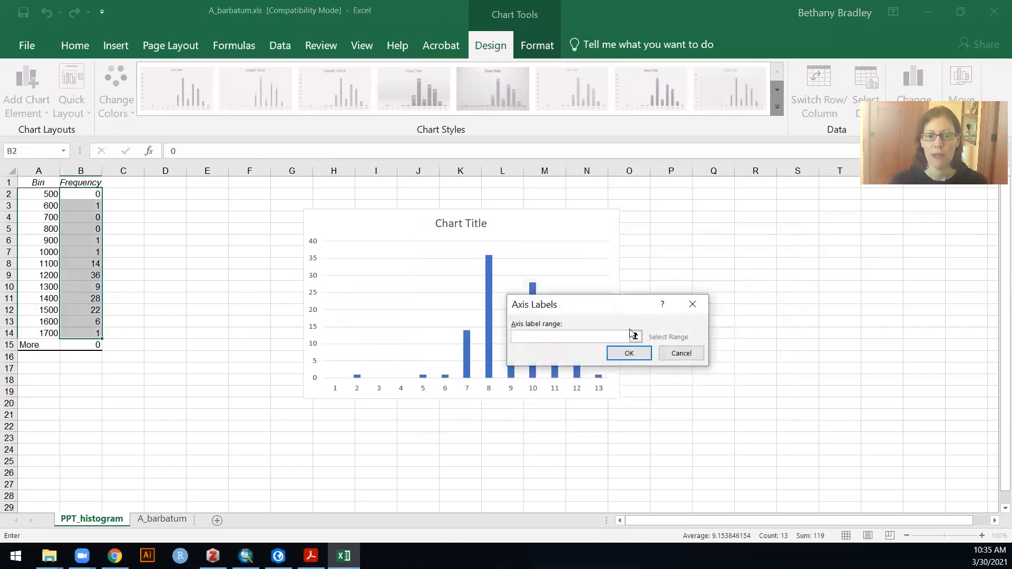
click(637, 336)
drag(54, 194, 53, 333)
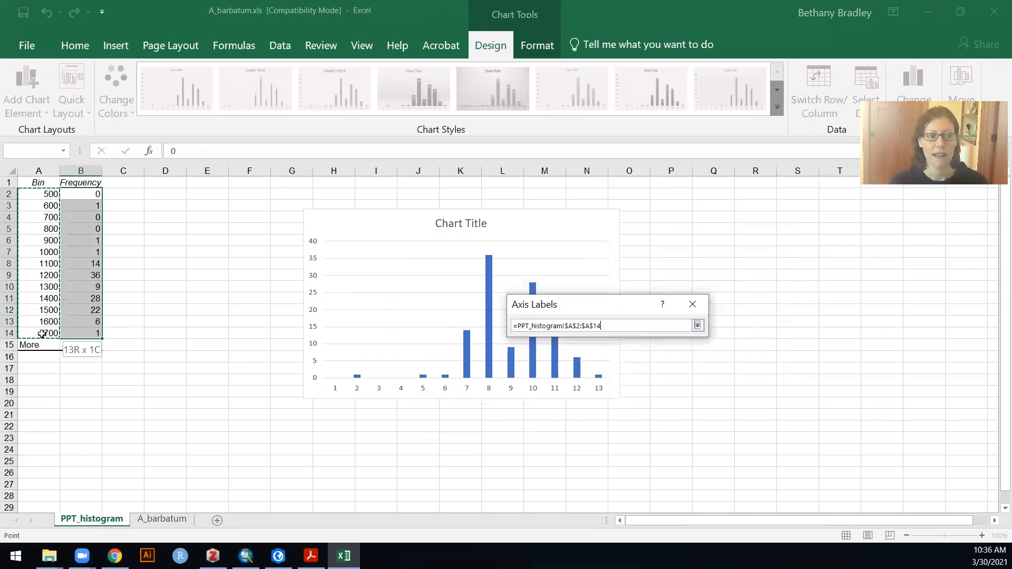
click(698, 326)
click(630, 355)
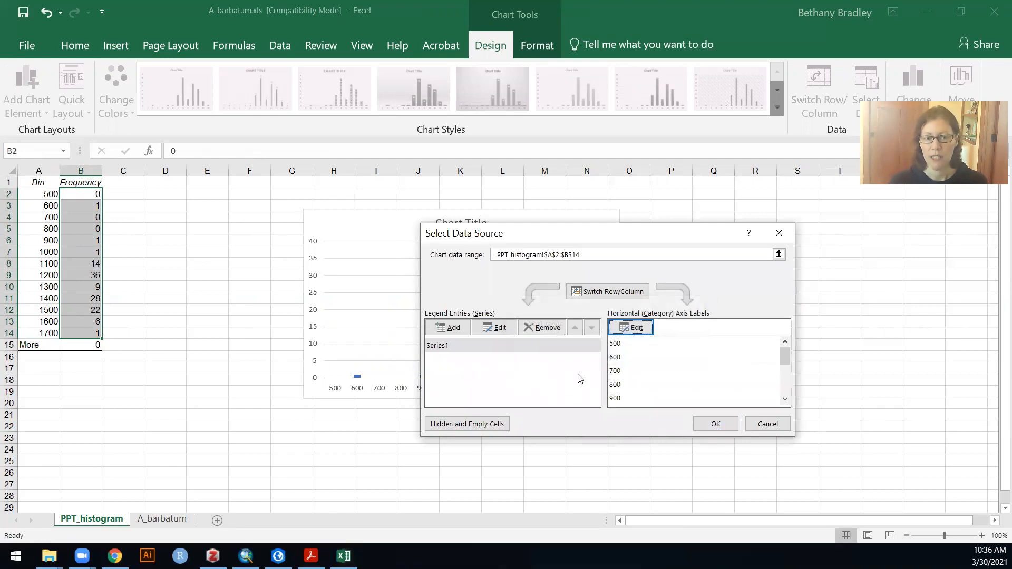
click(716, 424)
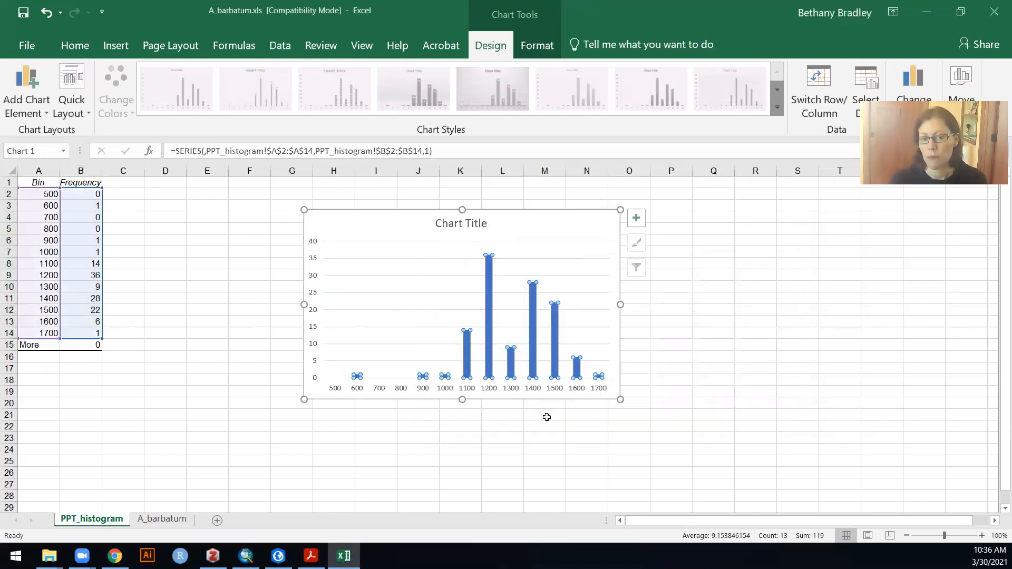
mouse_move(559, 365)
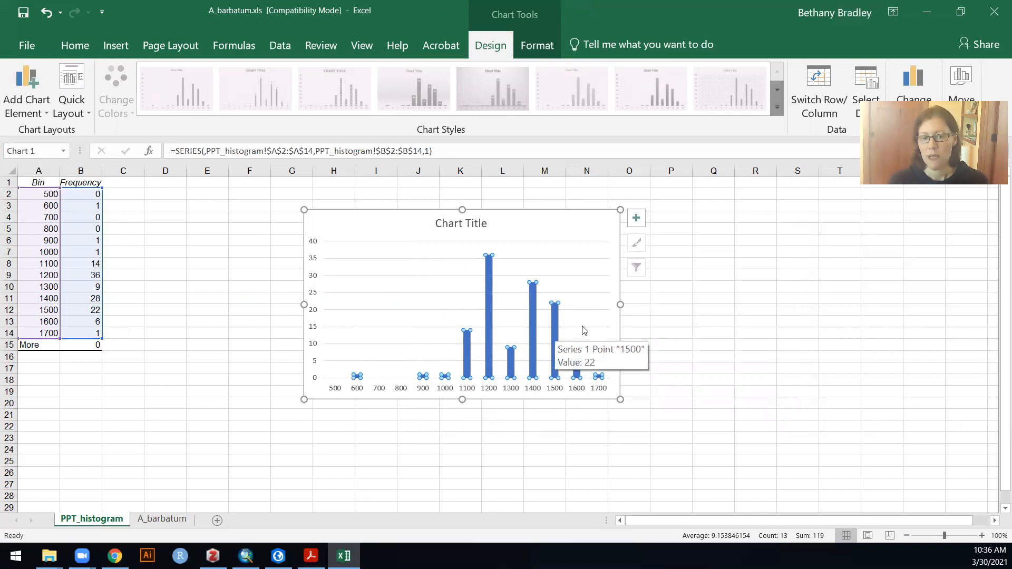
click(589, 231)
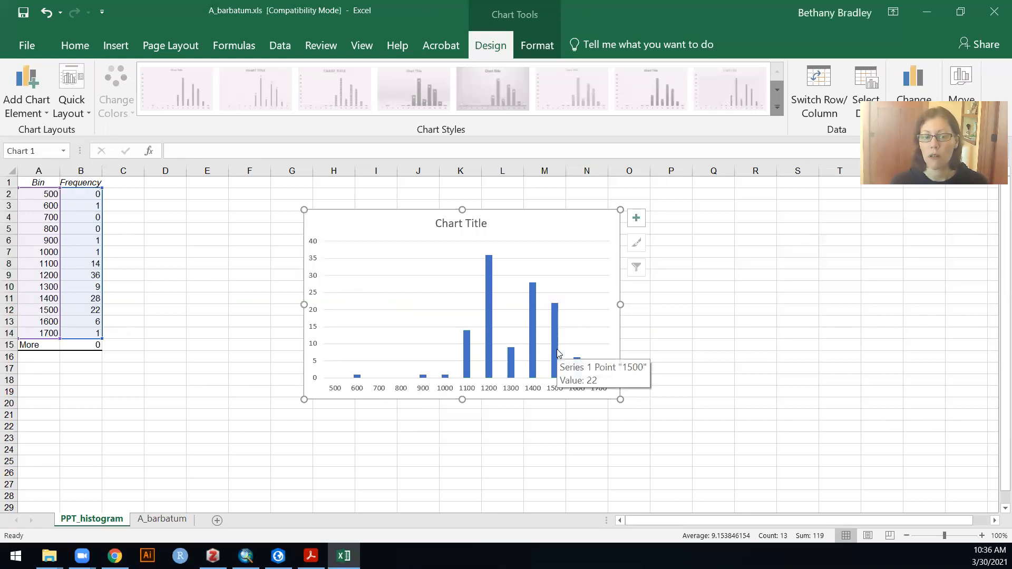
mouse_move(464, 367)
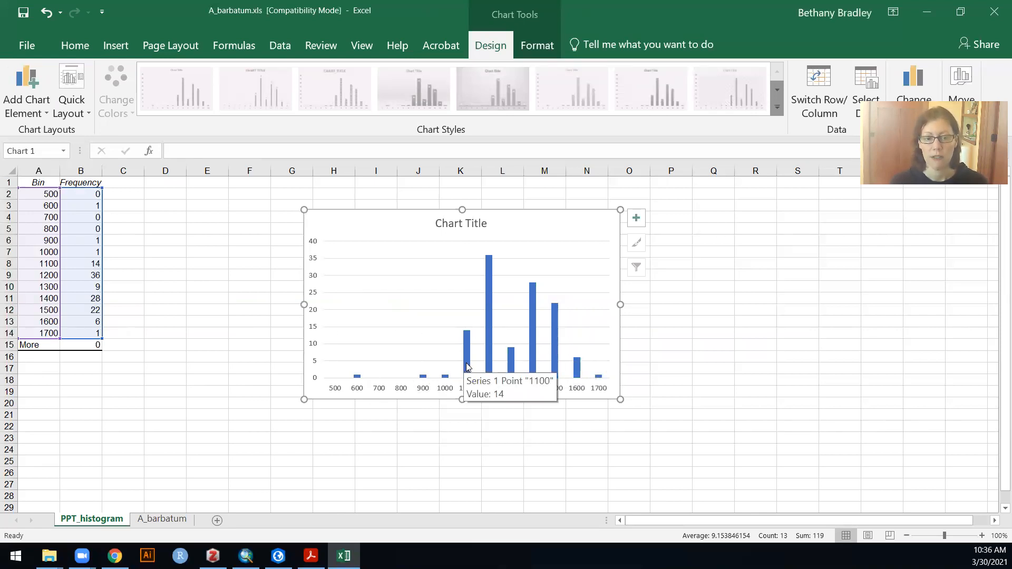
- Relabel the 800 bin as <900 and set its frequency to 1
click(44, 229)
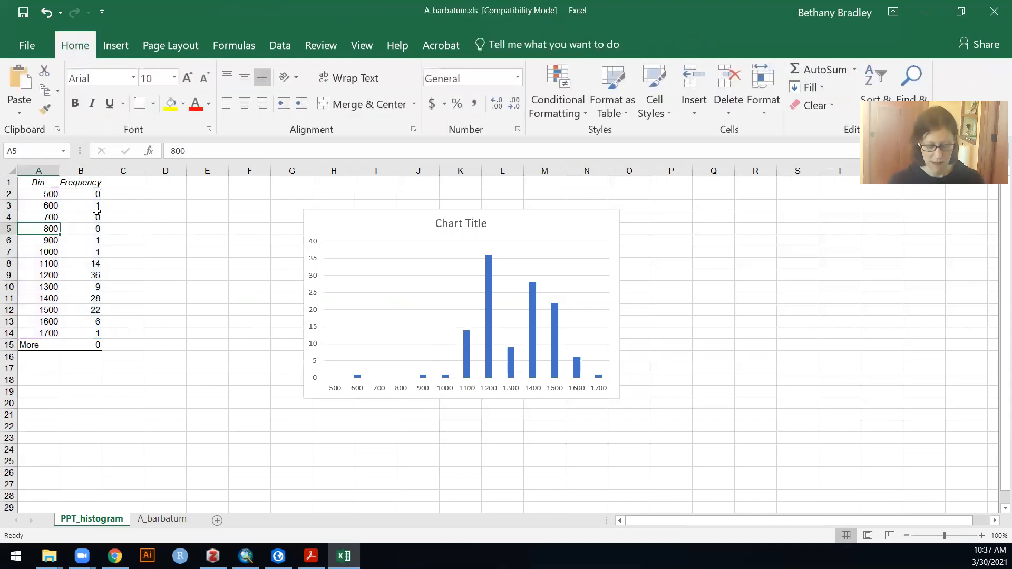
text(<900)
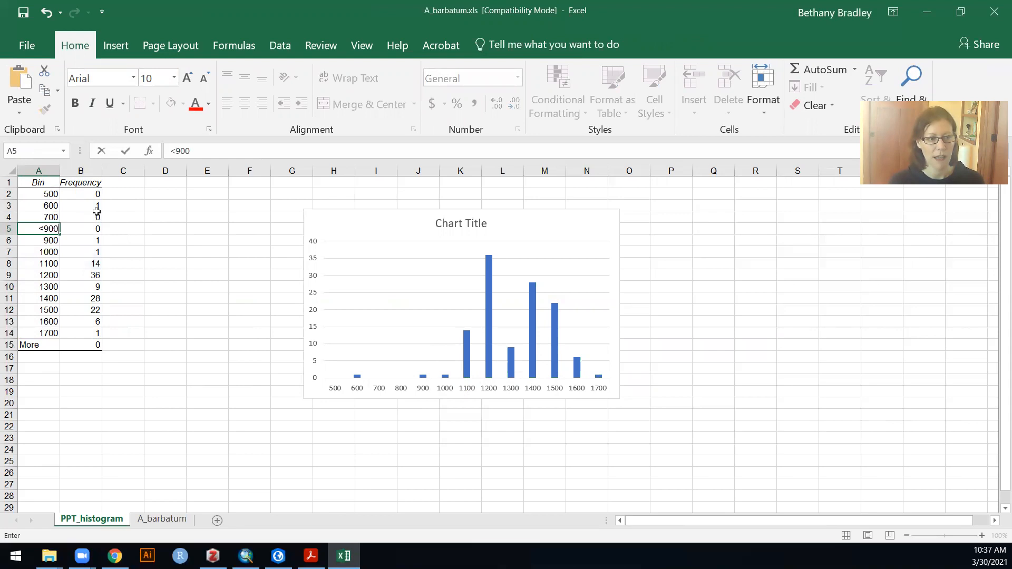
key(Return)
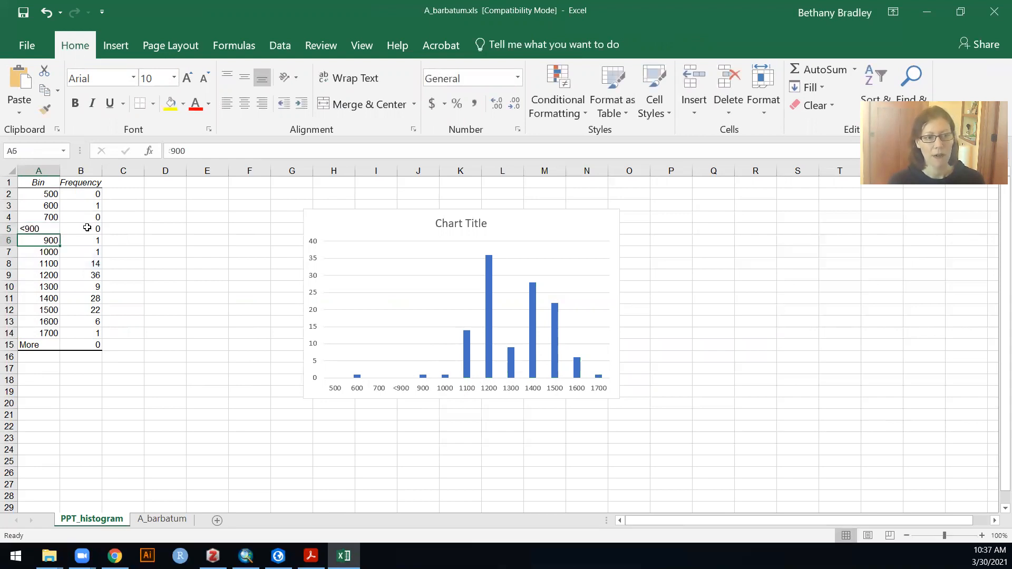
click(88, 229)
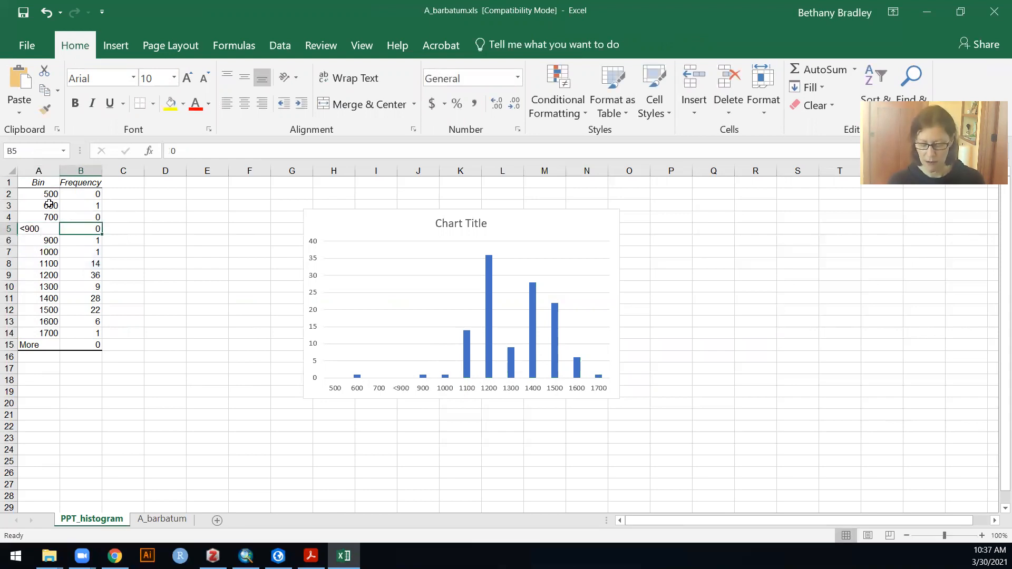
text(1)
key(Return)
- Clear the 500, 600 and 700 bins and their frequencies from A2:B4
drag(36, 196, 82, 218)
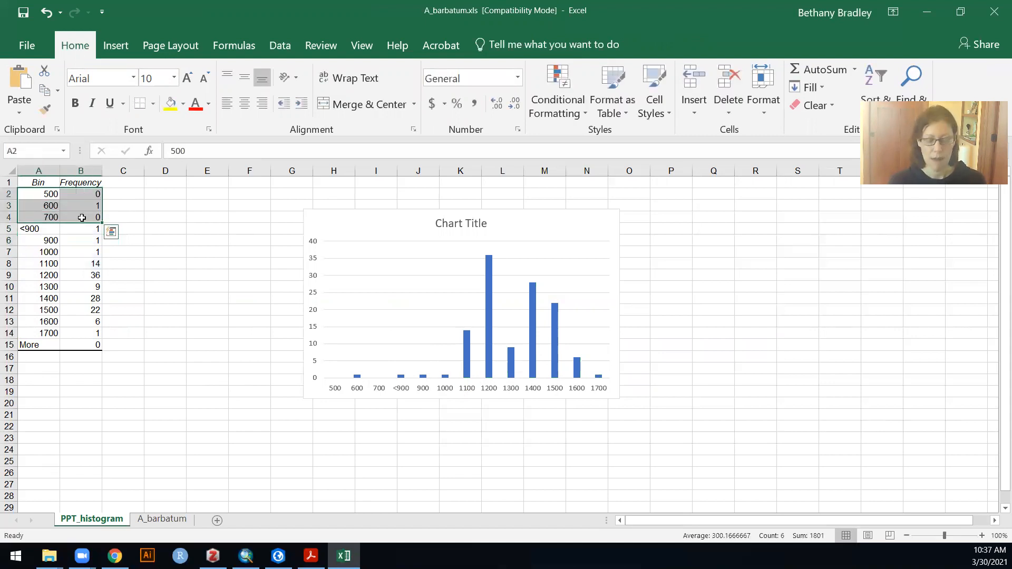
key(Delete)
click(81, 241)
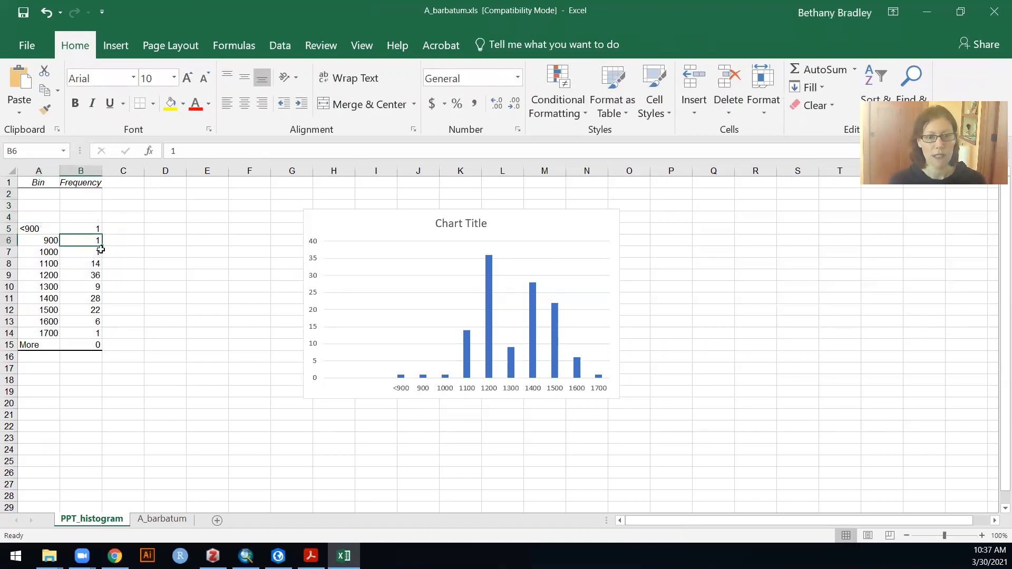
- Shrink the chart's source ranges to frequencies B5:B14 and axis labels A5:A14
click(468, 346)
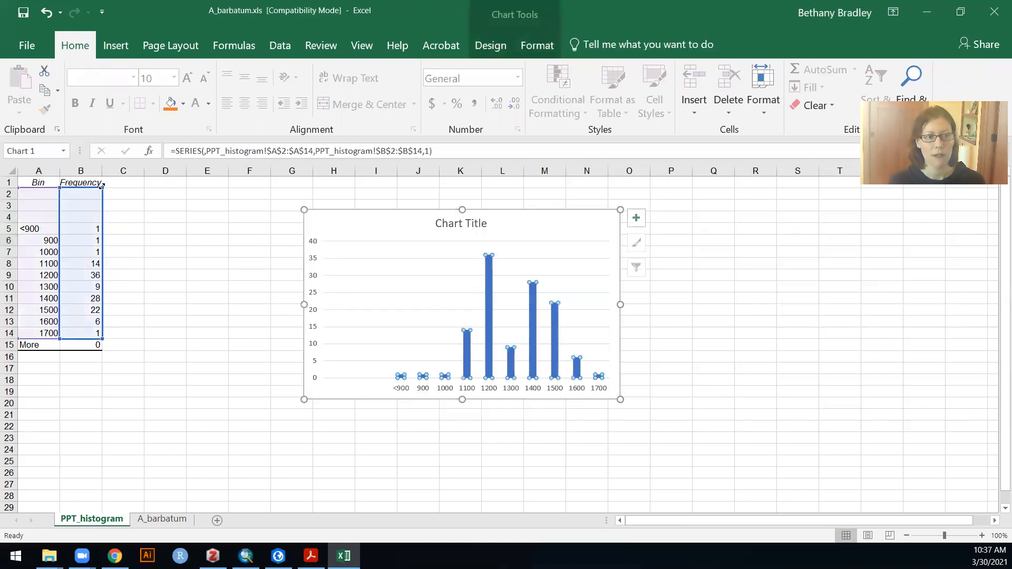
drag(101, 206, 102, 224)
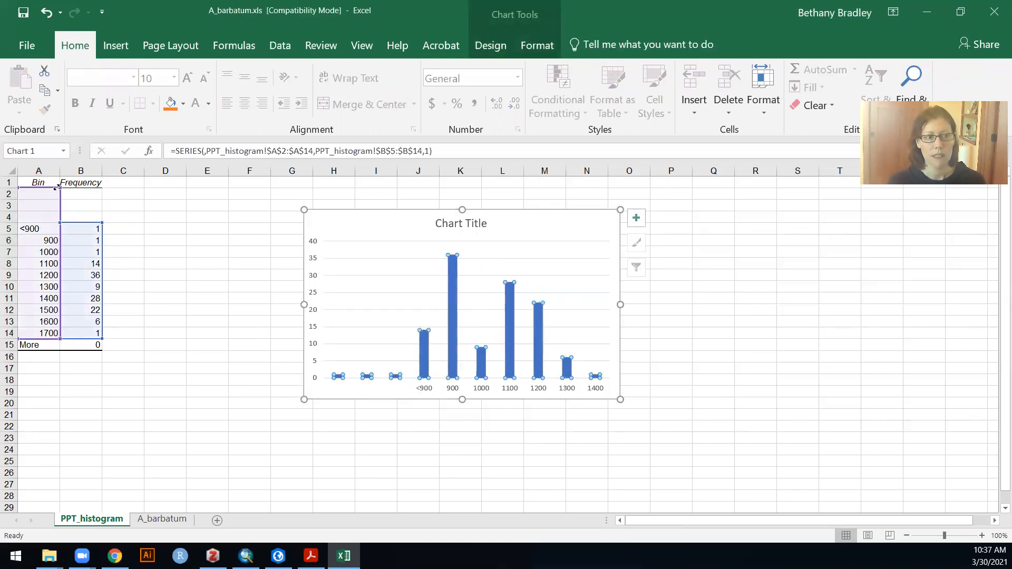
drag(60, 186, 60, 224)
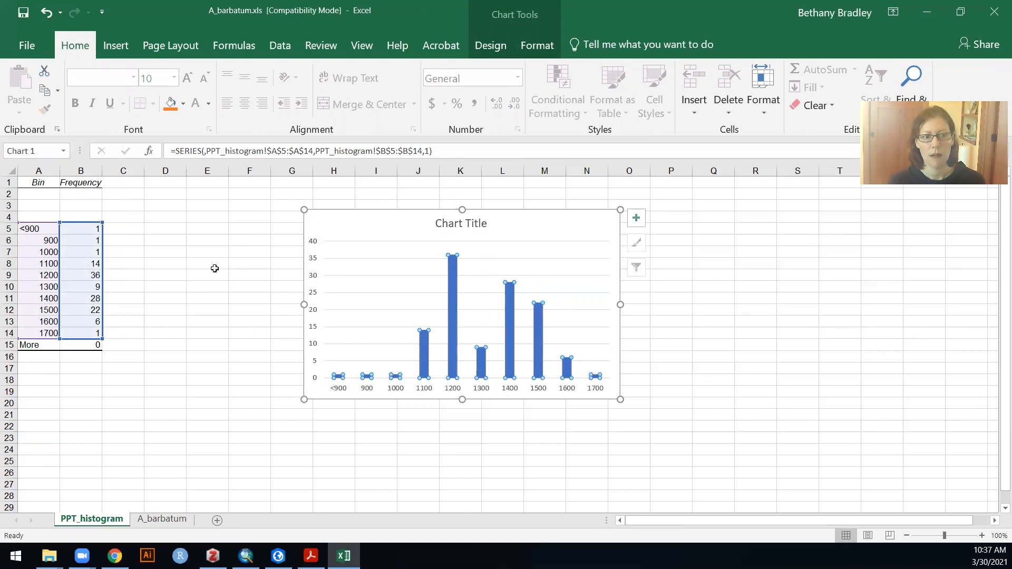
click(229, 343)
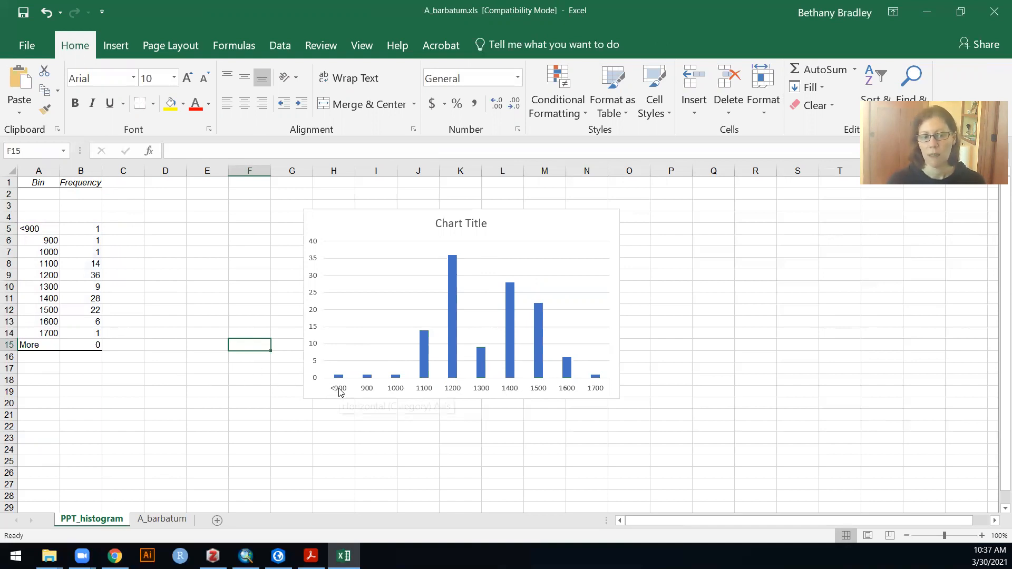
- Relabel the 900 bin as 900-1000 and the 1000 bin as 1000-1100
click(40, 240)
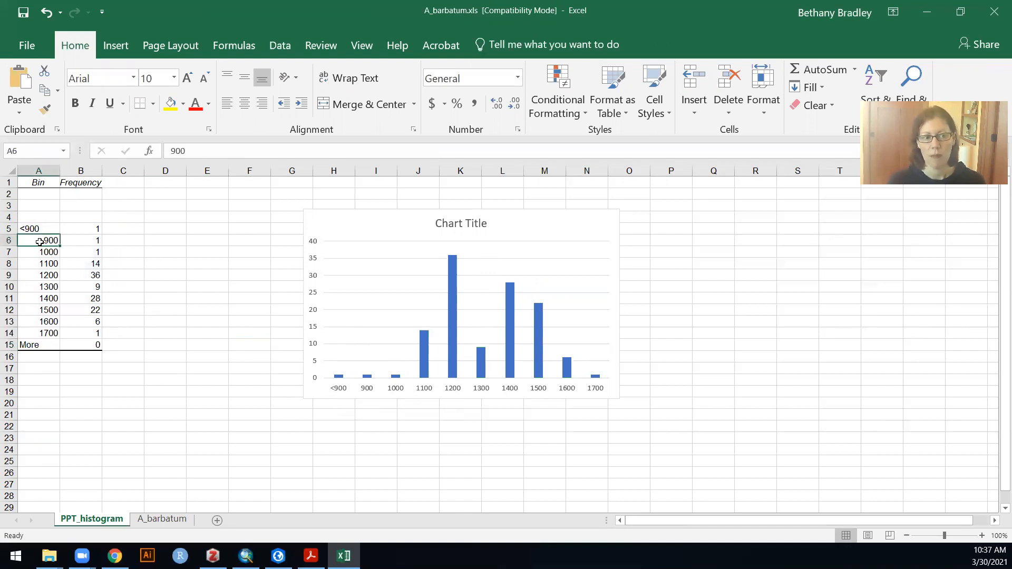
text(900-100)
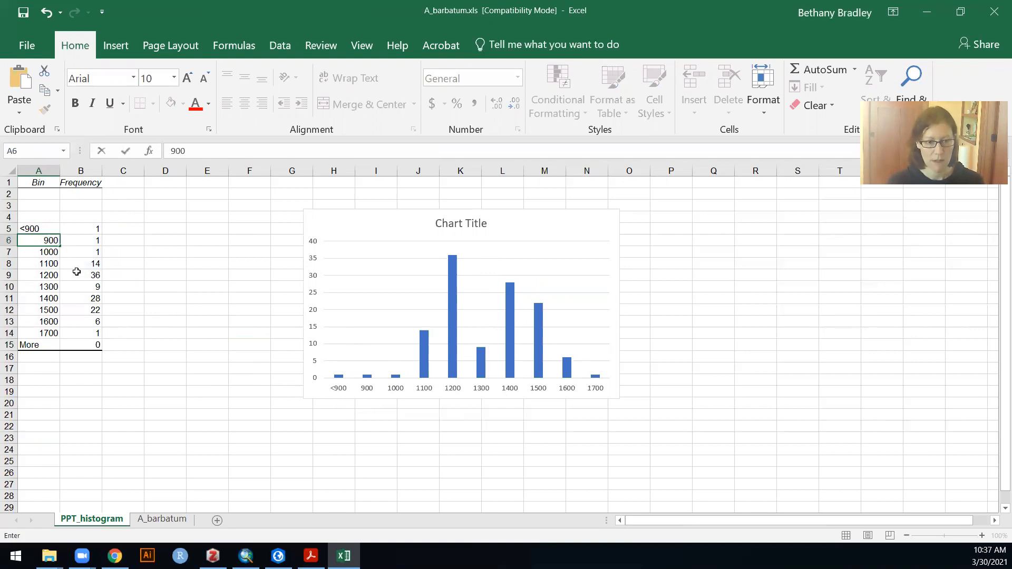
text(00)
key(Return)
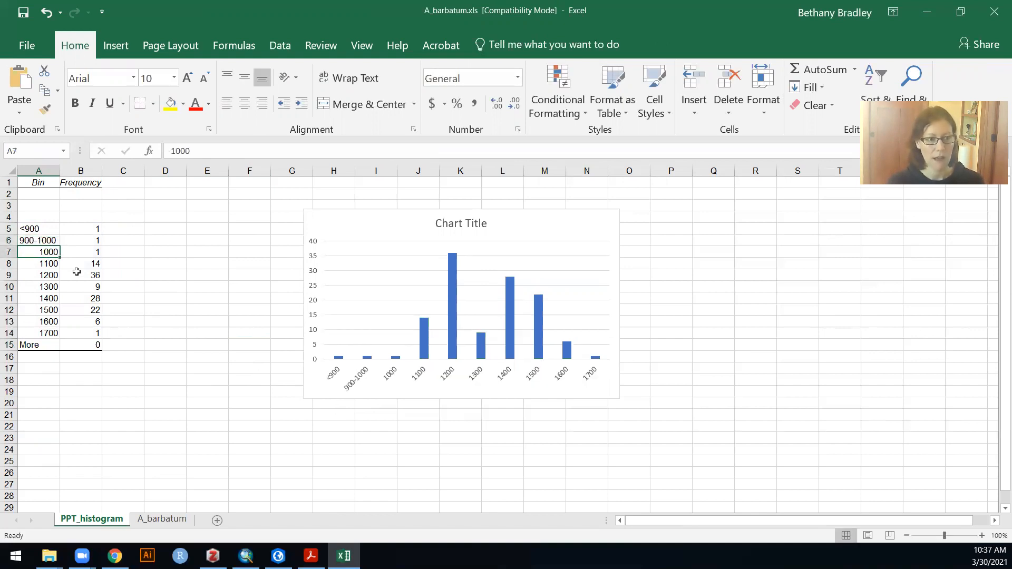
text(1000)
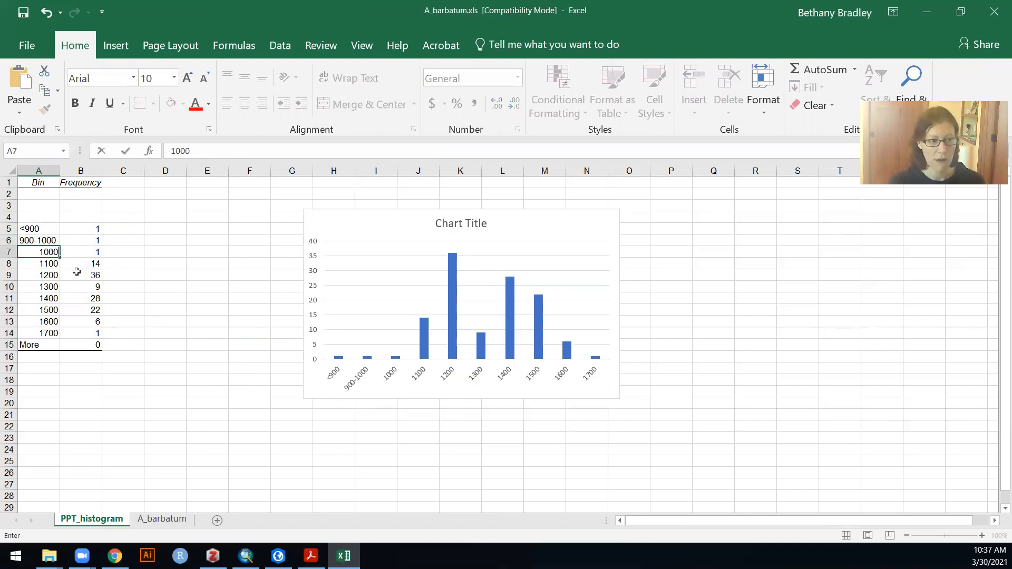
text(-1100)
key(Return)
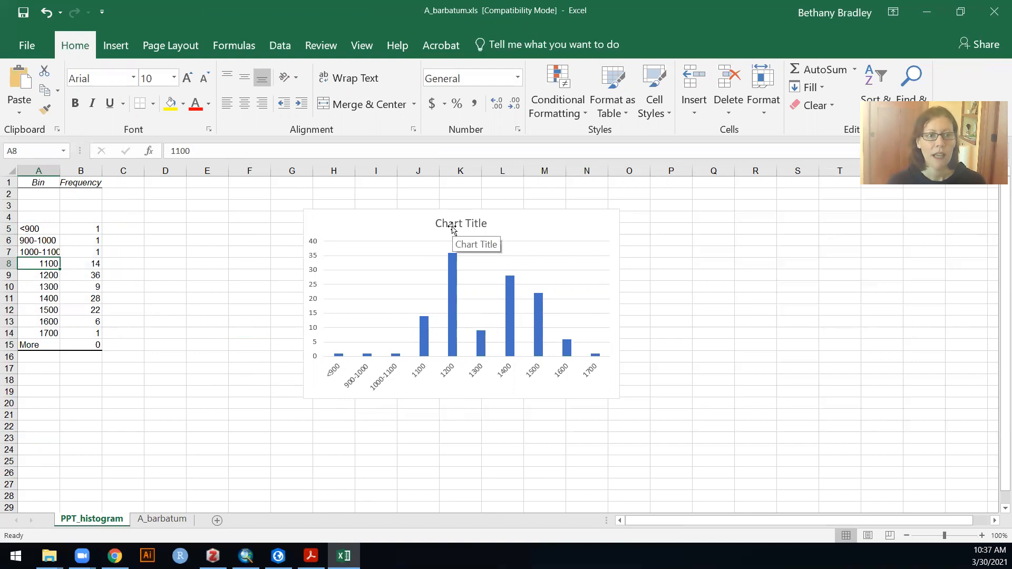
- Add primary horizontal and primary vertical axis titles to the histogram chart
click(549, 231)
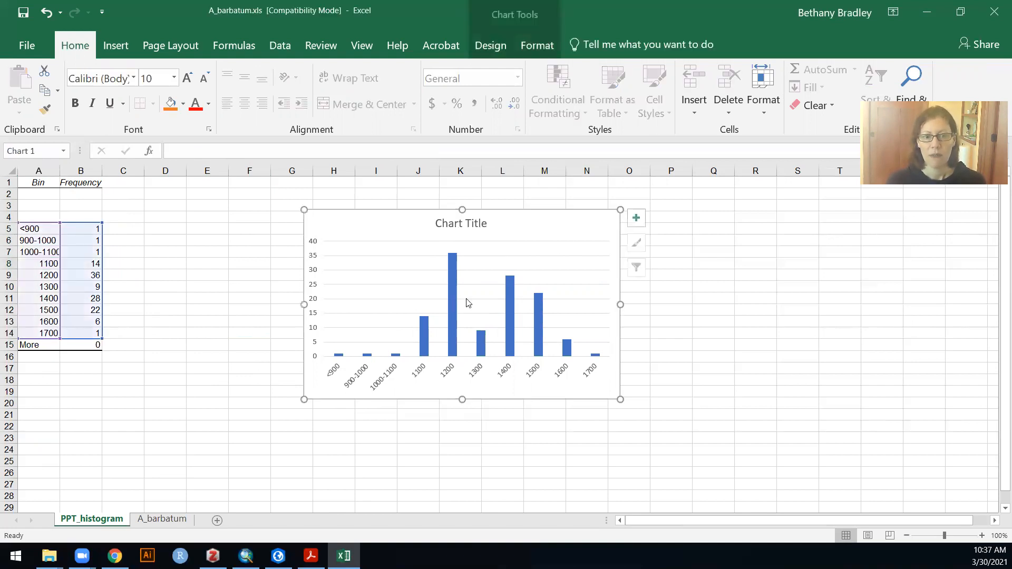
click(511, 315)
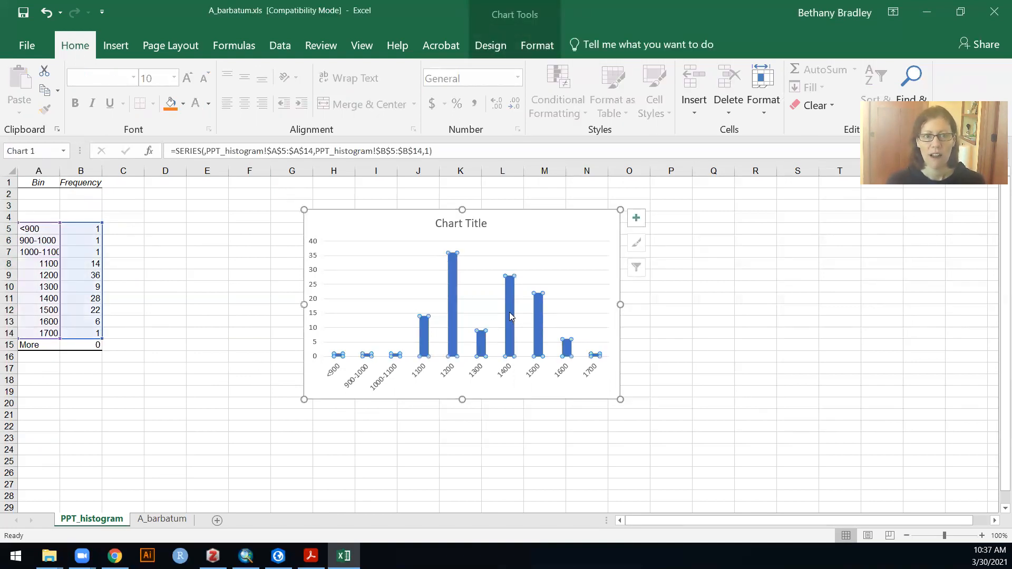
click(490, 44)
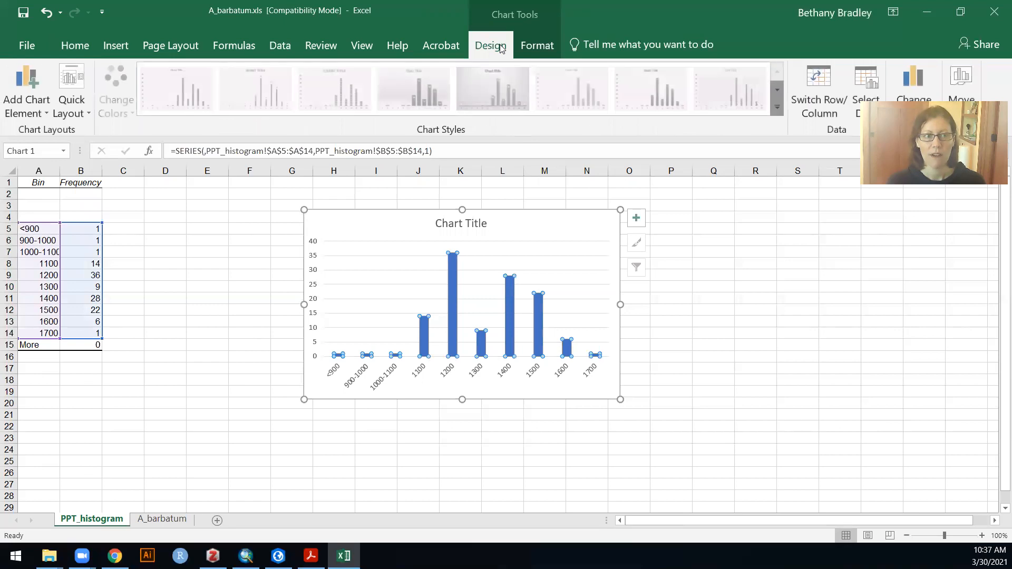
click(30, 110)
mouse_move(46, 154)
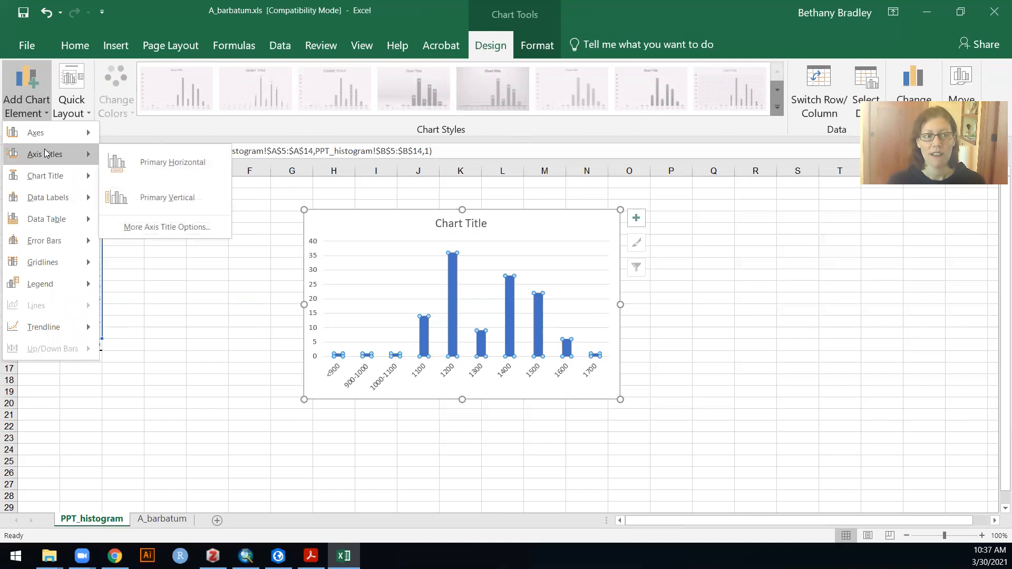
click(175, 162)
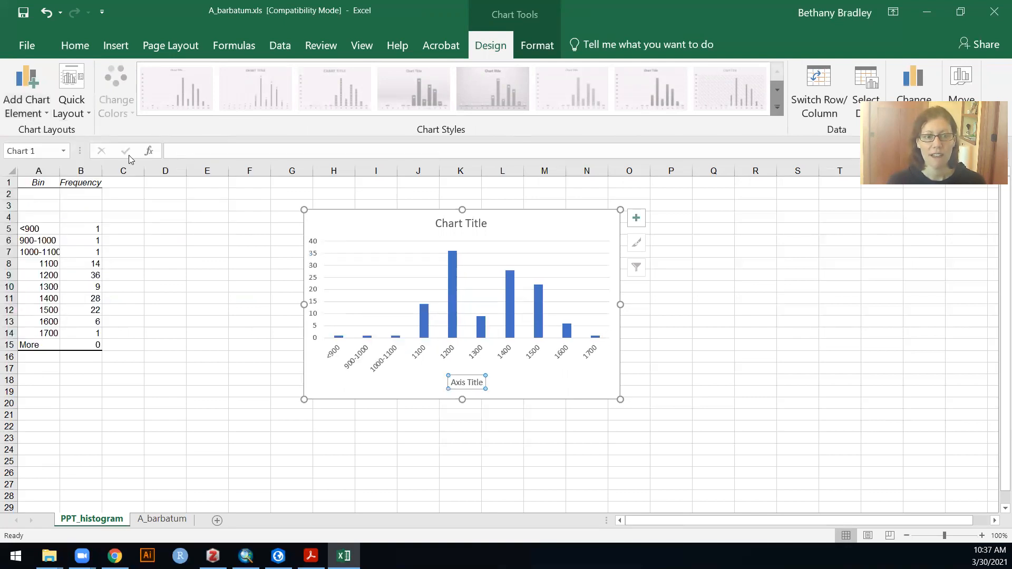
click(28, 103)
mouse_move(65, 159)
click(156, 191)
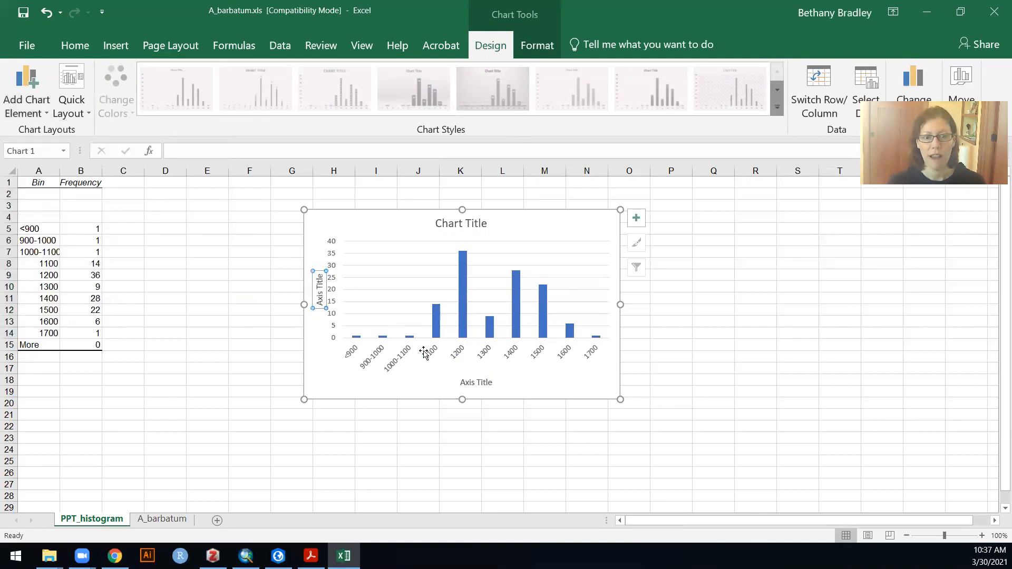
- Title the horizontal axis "Precipitation (mm)" and the vertical axis "Count of points"
triple_click(470, 383)
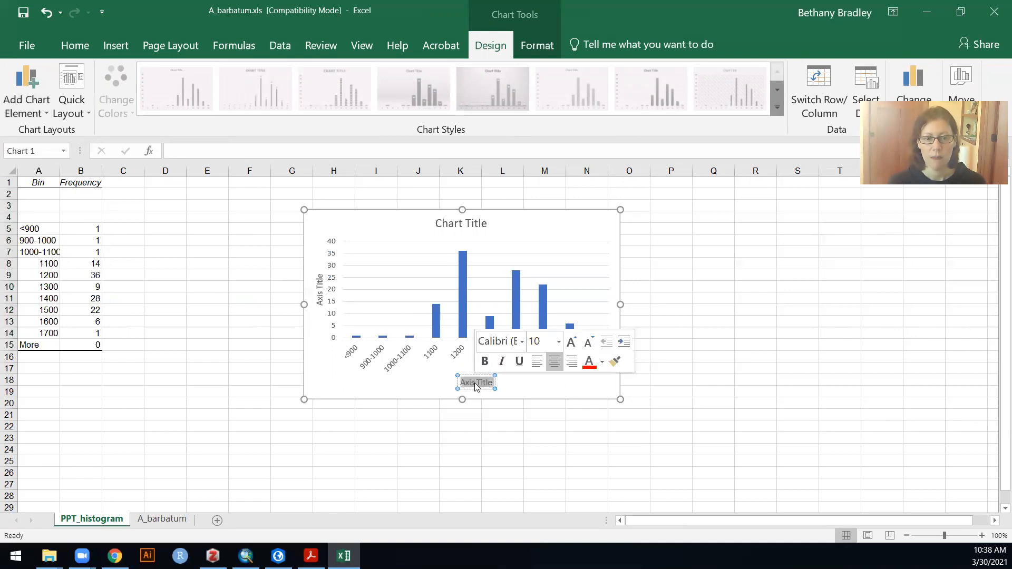
text(Precipita)
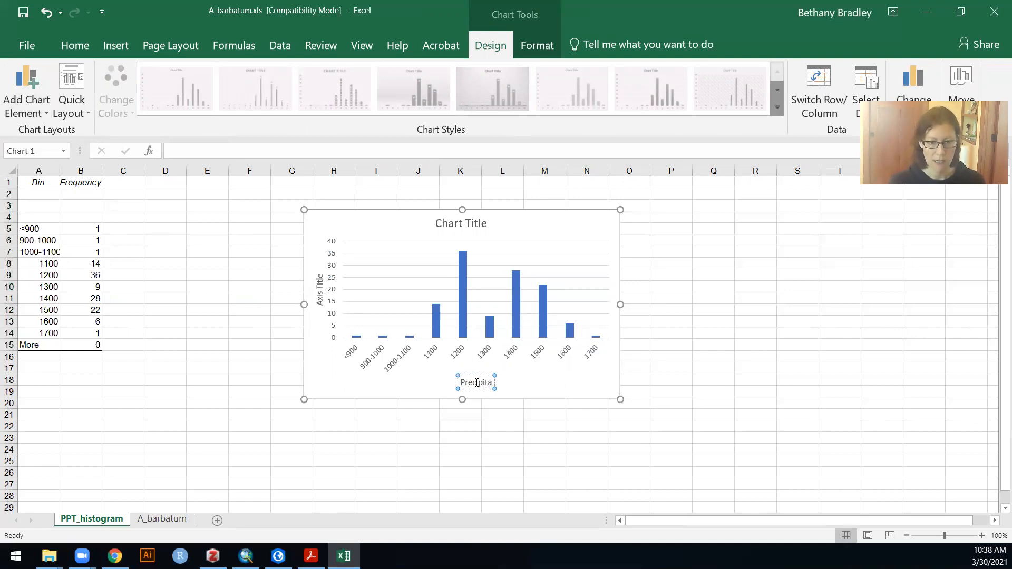
text(tion (mm))
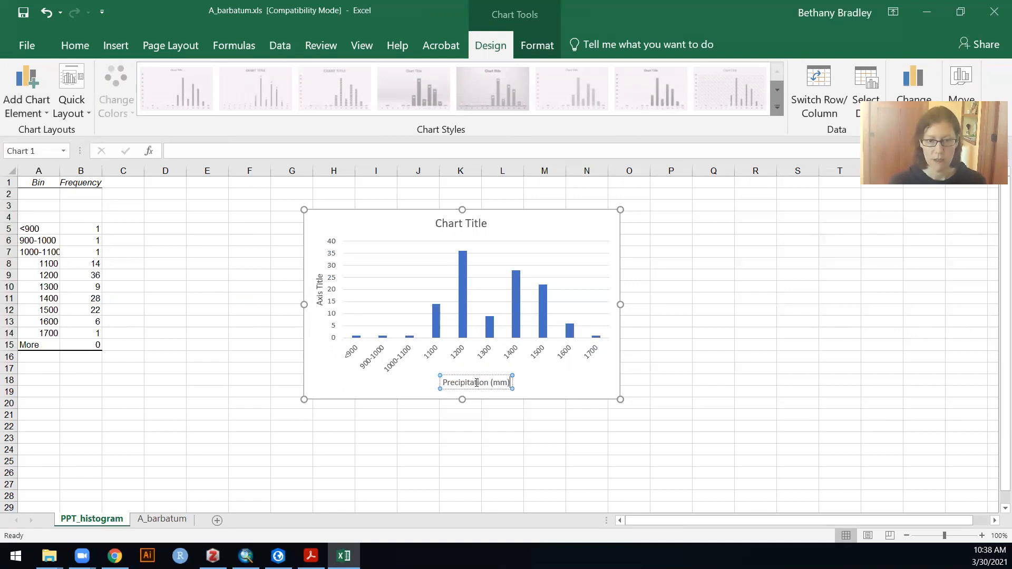
double_click(319, 285)
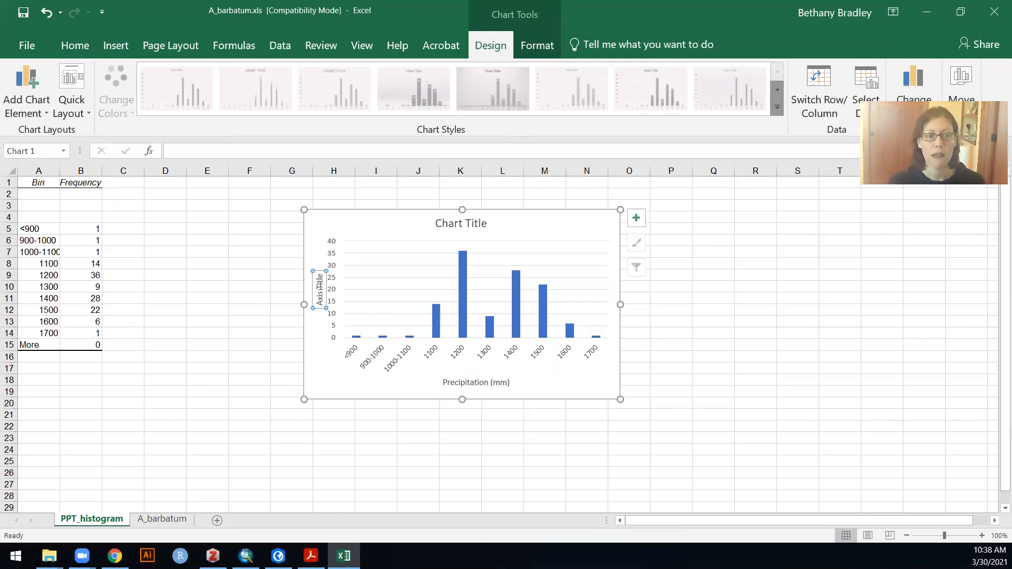
triple_click(320, 288)
text(Count)
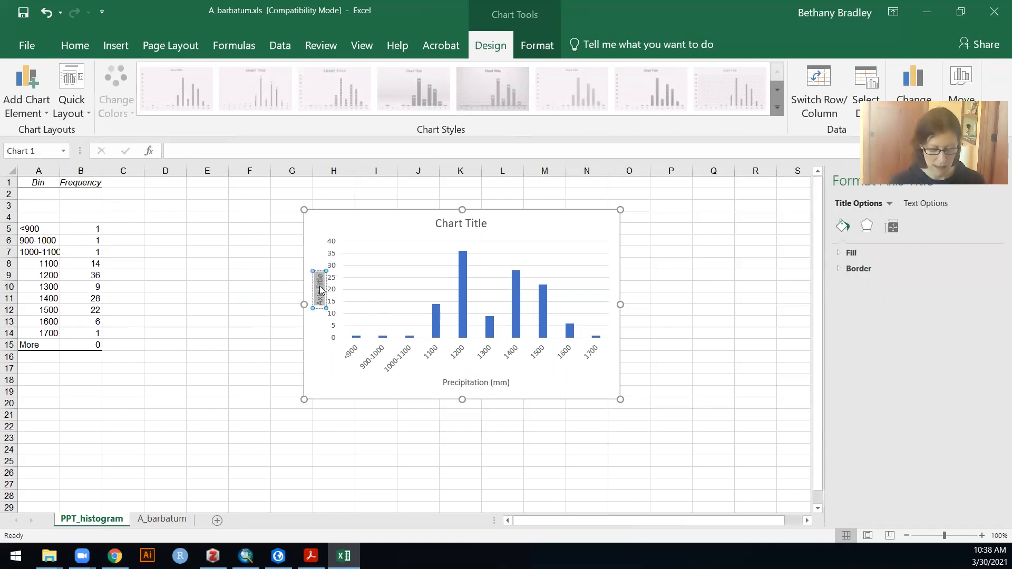
text( of points)
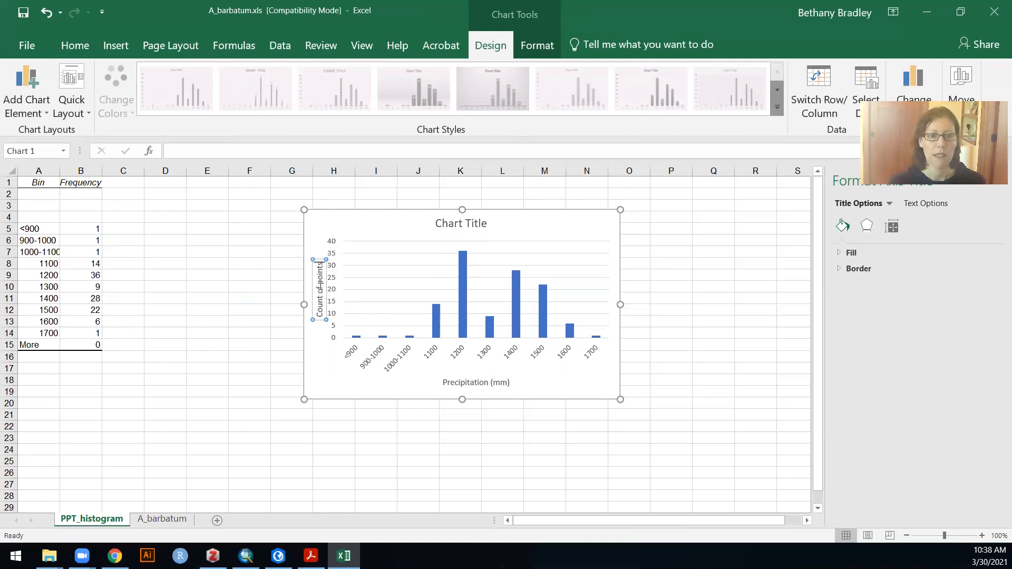
- Widen the histogram columns by reducing the data series' gap width to 68%
click(463, 292)
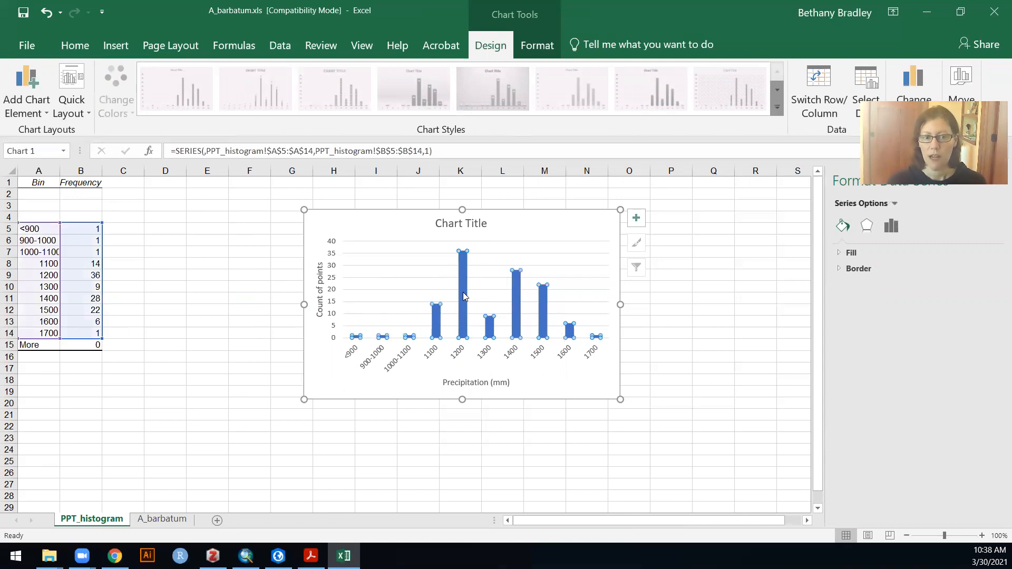
click(600, 391)
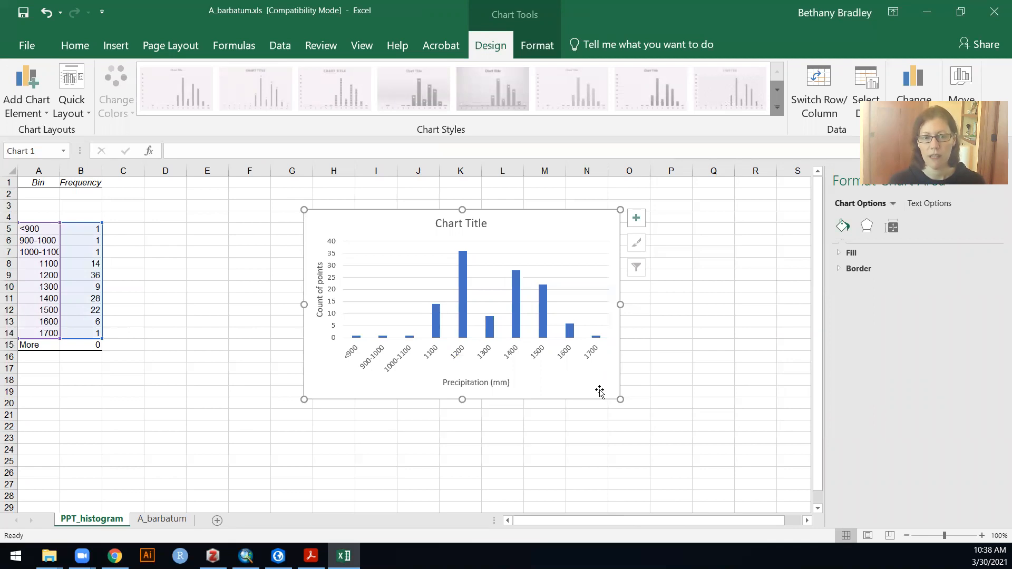
click(464, 288)
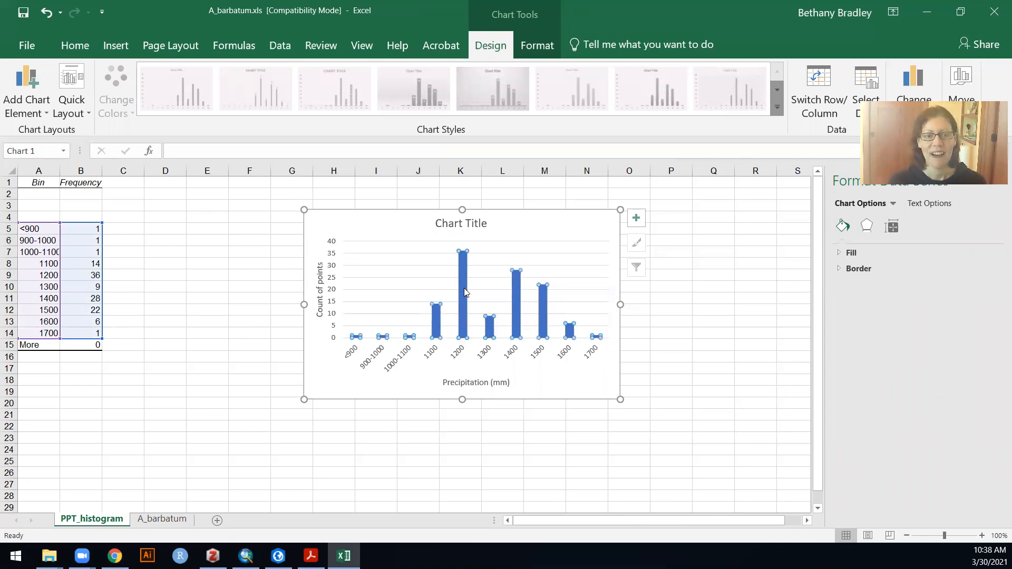
right_click(464, 288)
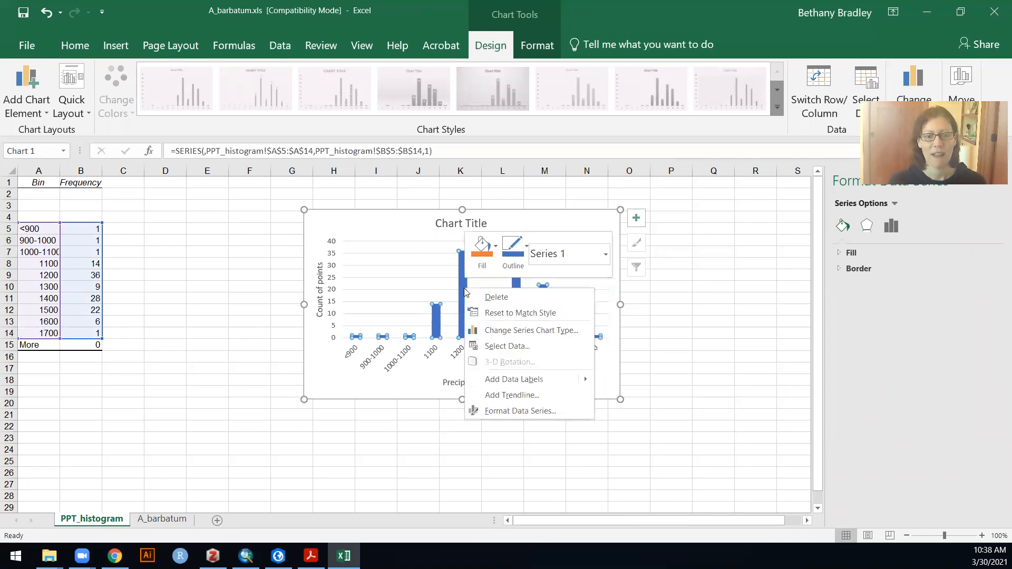
click(507, 406)
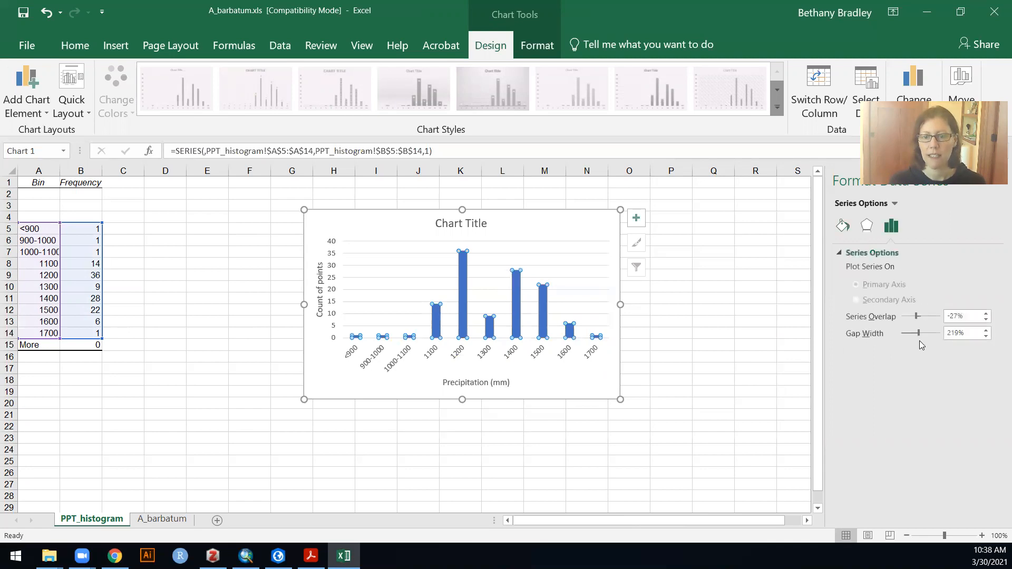
drag(920, 333, 908, 333)
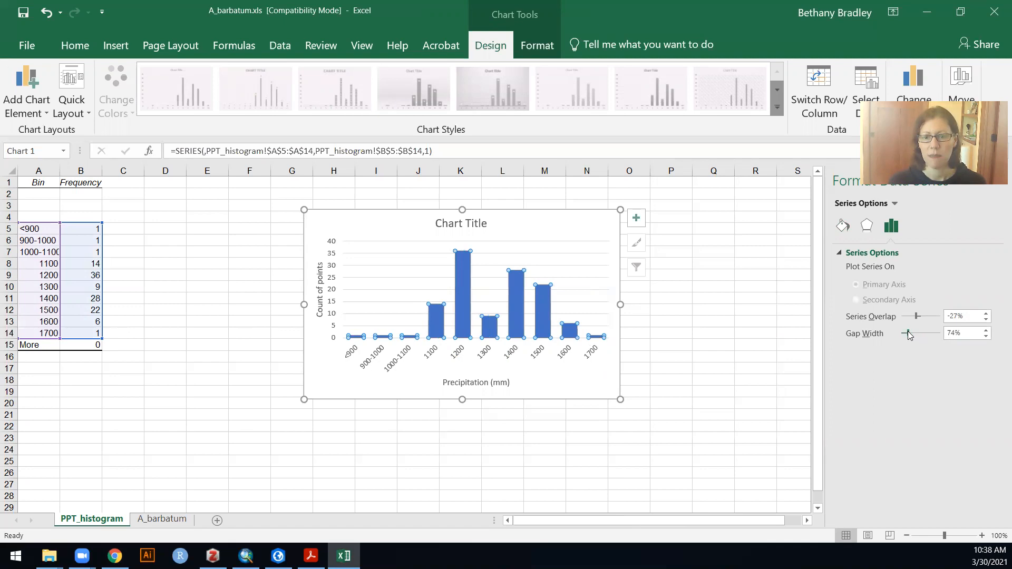
drag(908, 334, 908, 335)
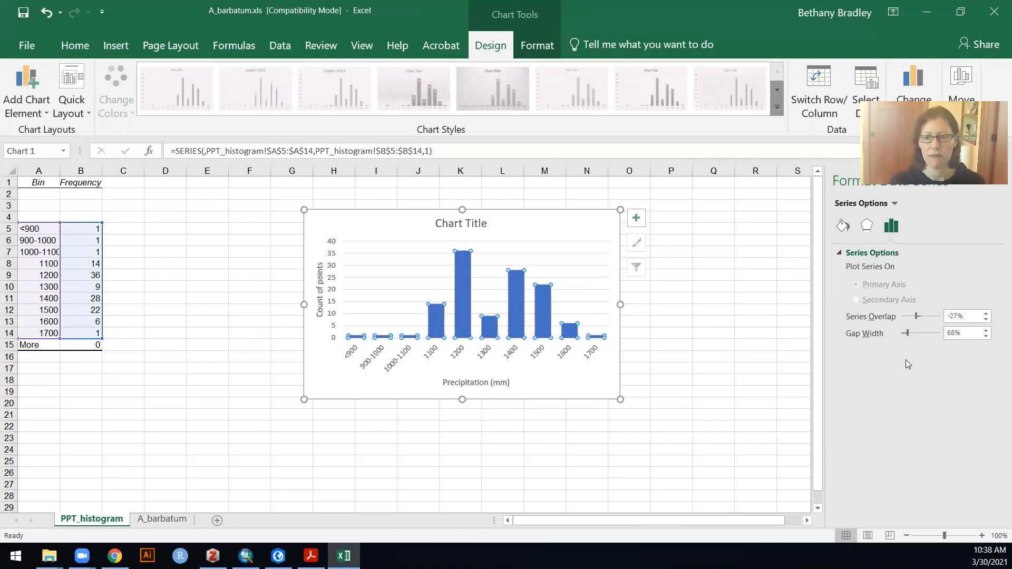
- Delete the placeholder title from the histogram chart
click(670, 369)
click(473, 224)
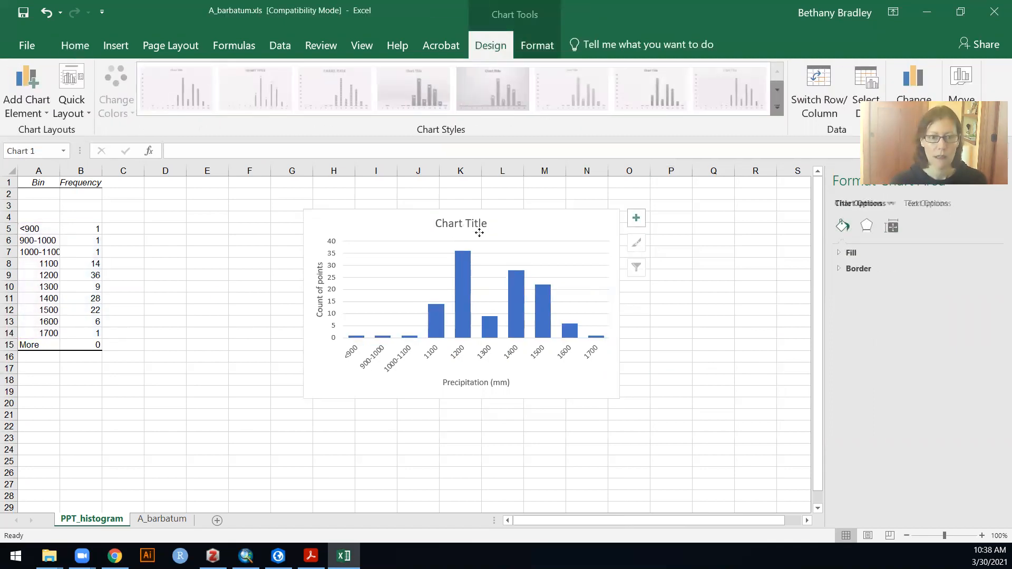
key(Delete)
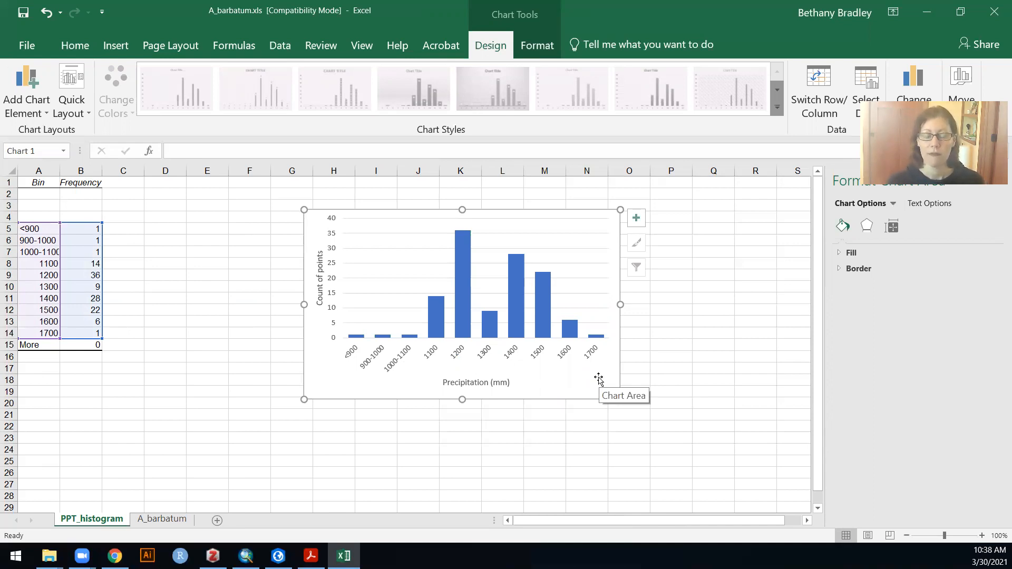
- Switch to ArcGIS Pro to examine the Distribution of PPT chart for comparison, and return to the Excel histogram
click(278, 556)
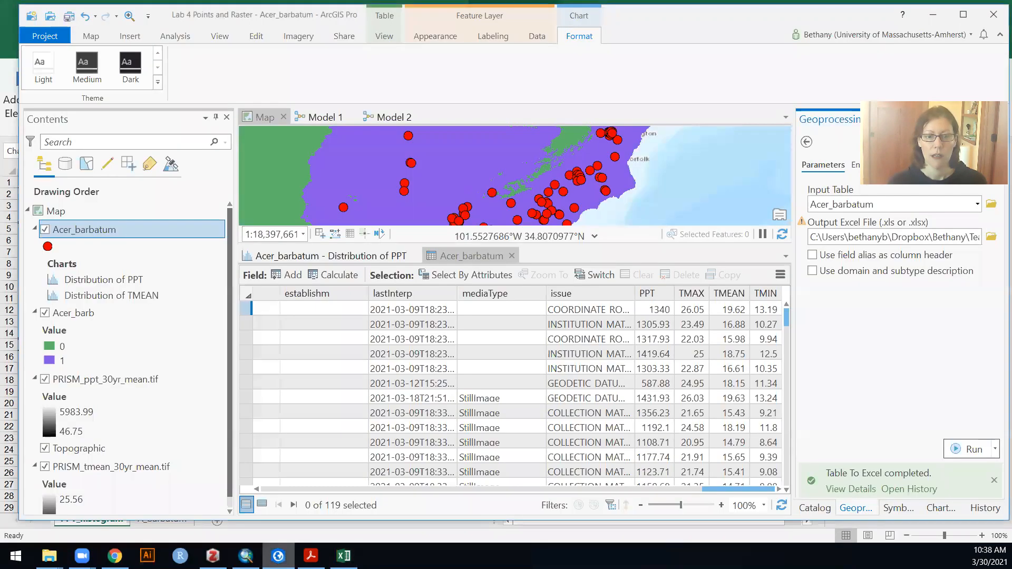
click(368, 256)
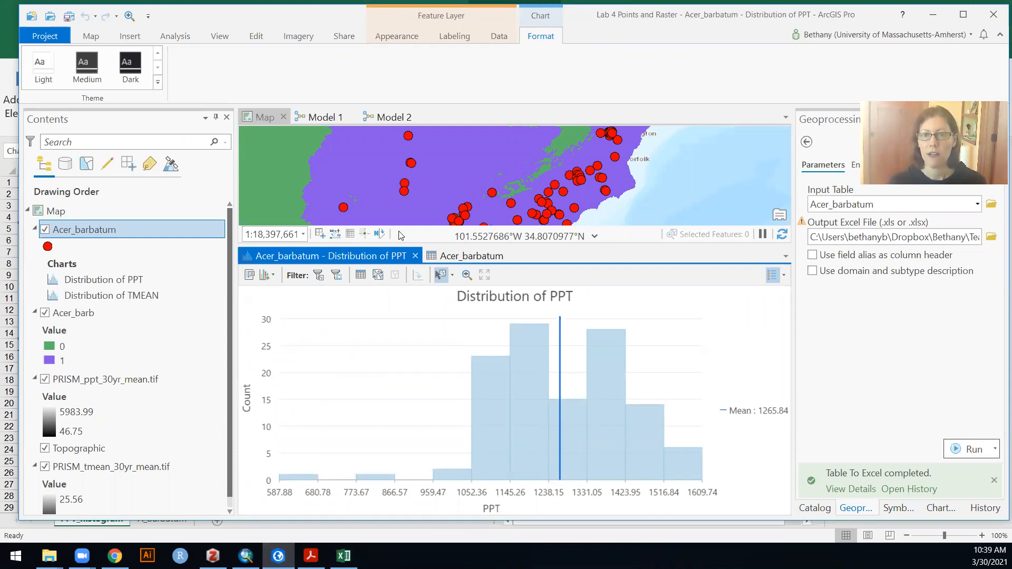
key(alt+Tab)
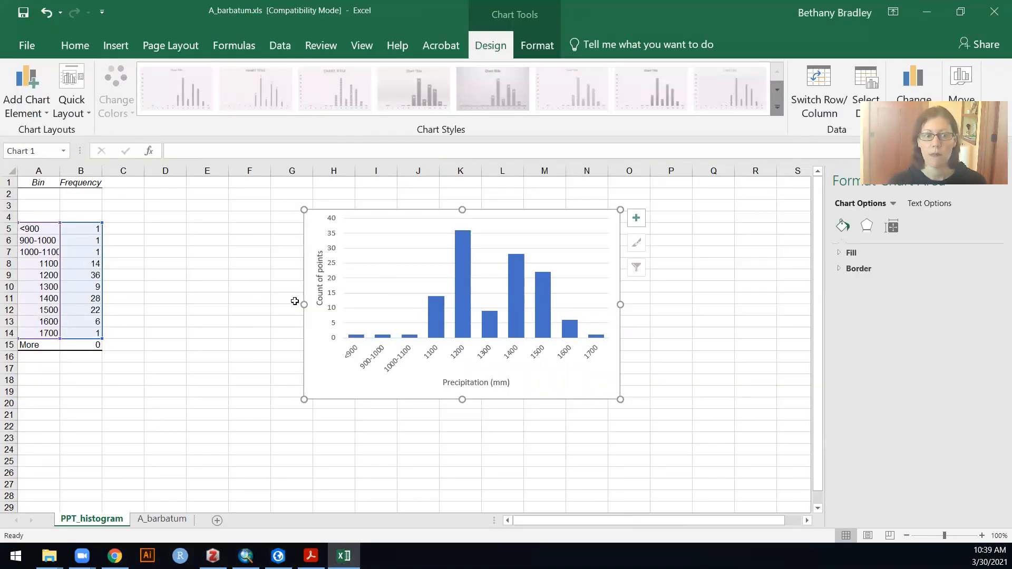
- Review the point attributes and PPT_BINS column on the A_barbatum sheet, and return to the PPT_histogram sheet
click(159, 519)
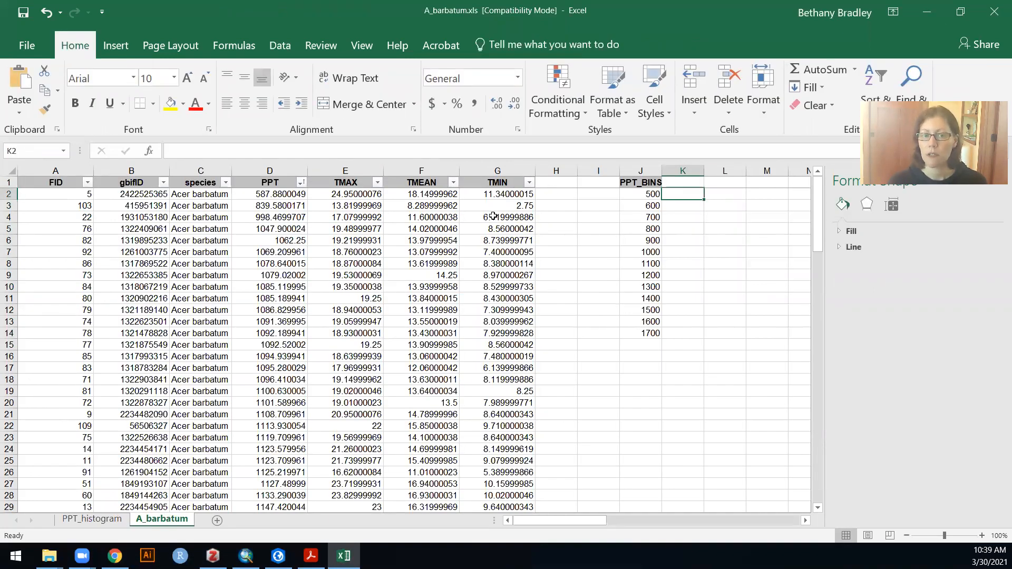
click(89, 519)
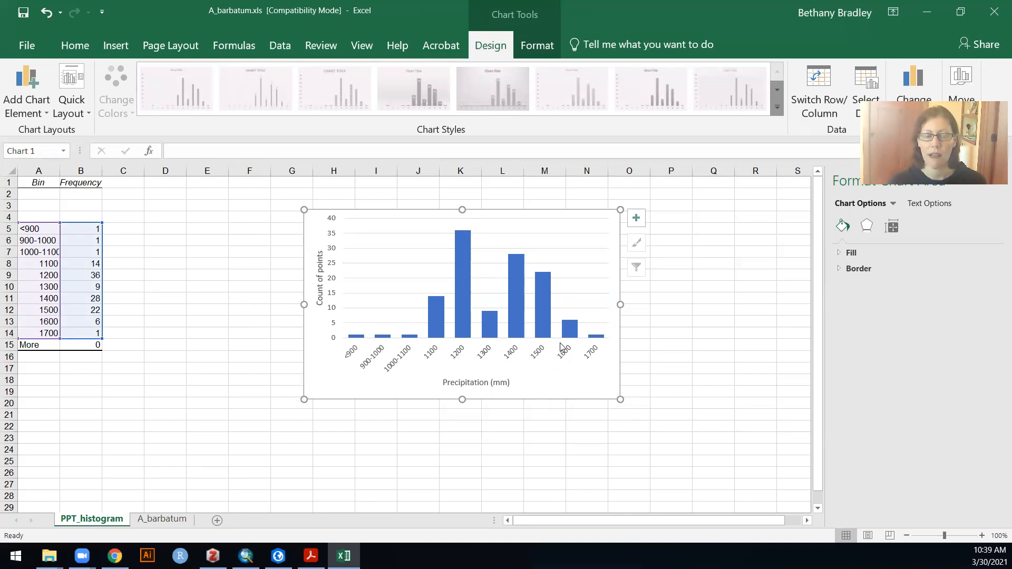
click(116, 46)
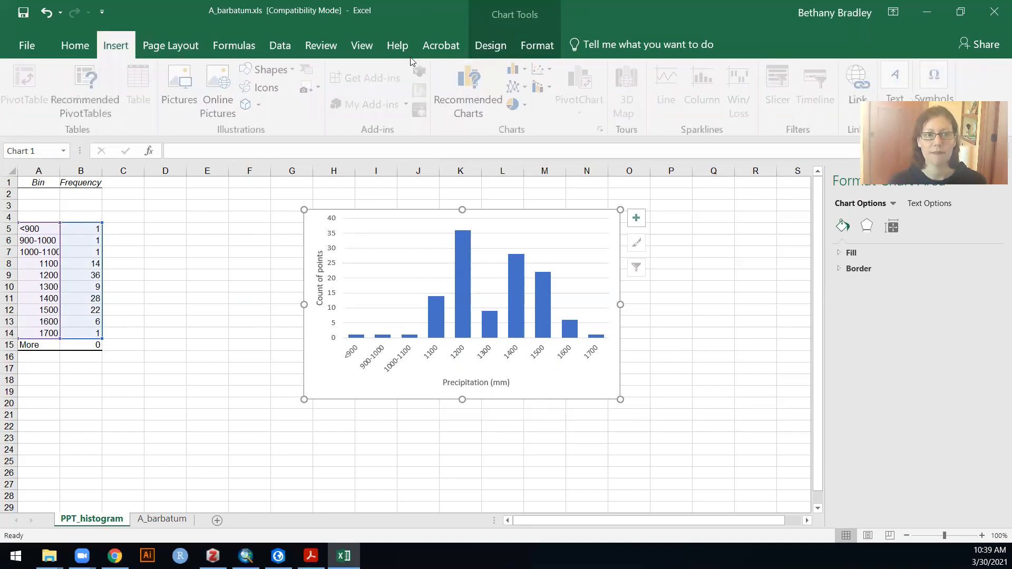